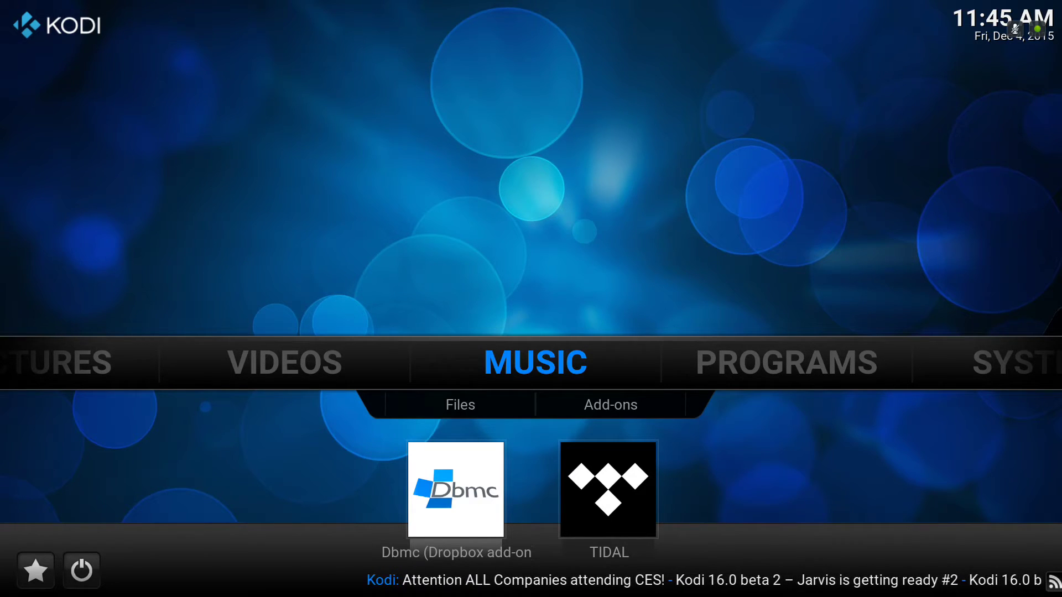
- Open the file sources of the Videos section and start adding a new video source
{"action": "key", "text": "Left"}
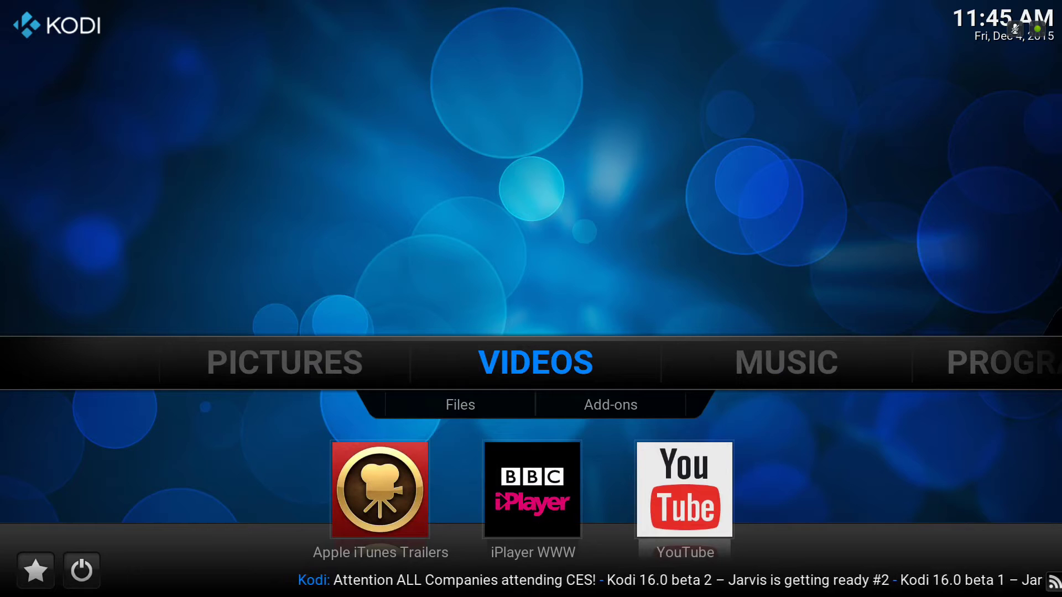
{"action": "key", "text": "Down"}
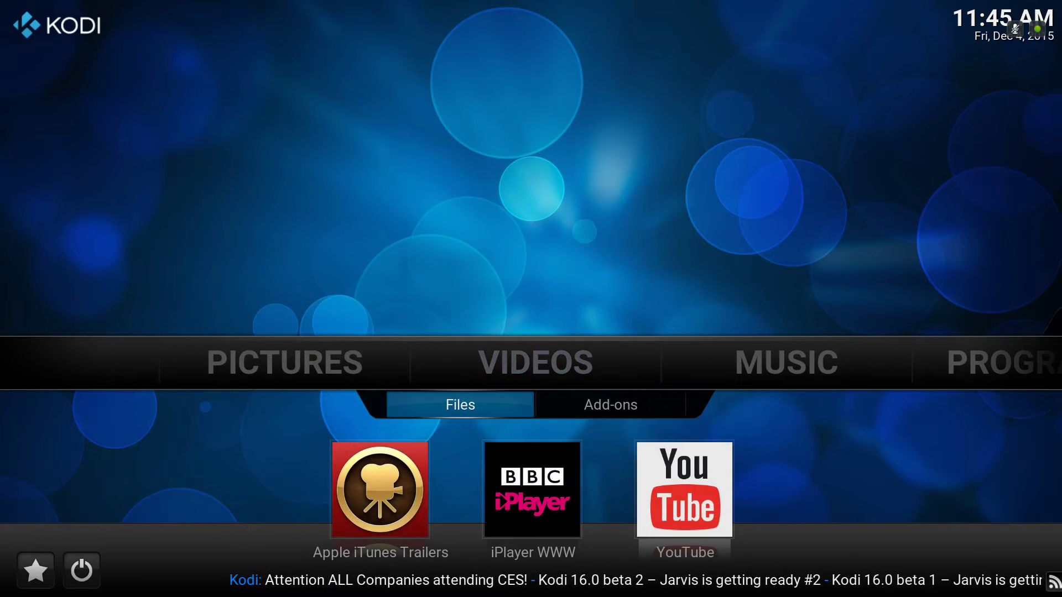
{"action": "key", "text": "Return"}
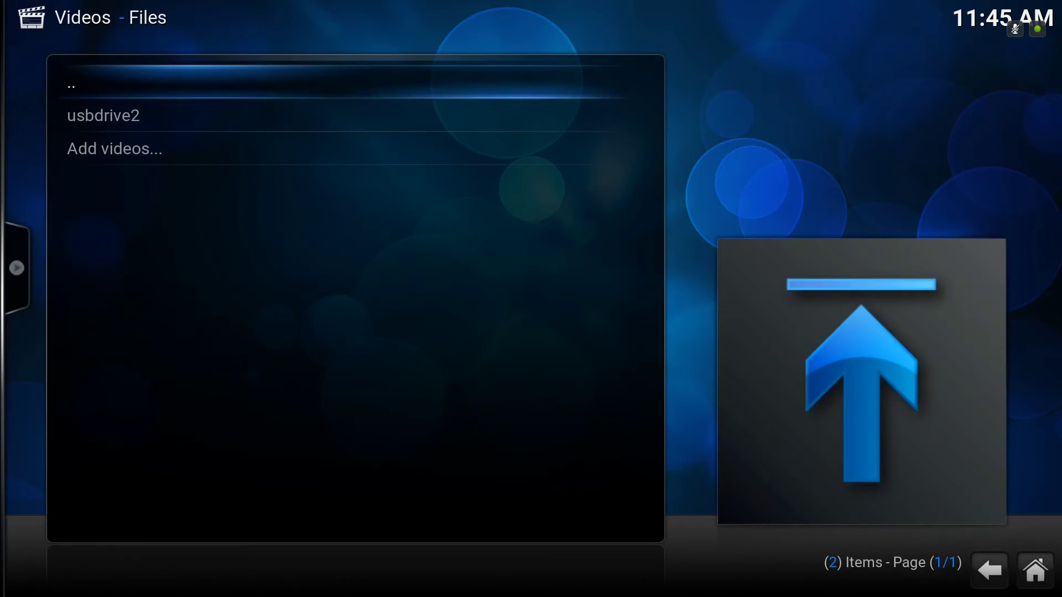
{"action": "key", "text": "Down"}
{"action": "key", "text": "Down"}
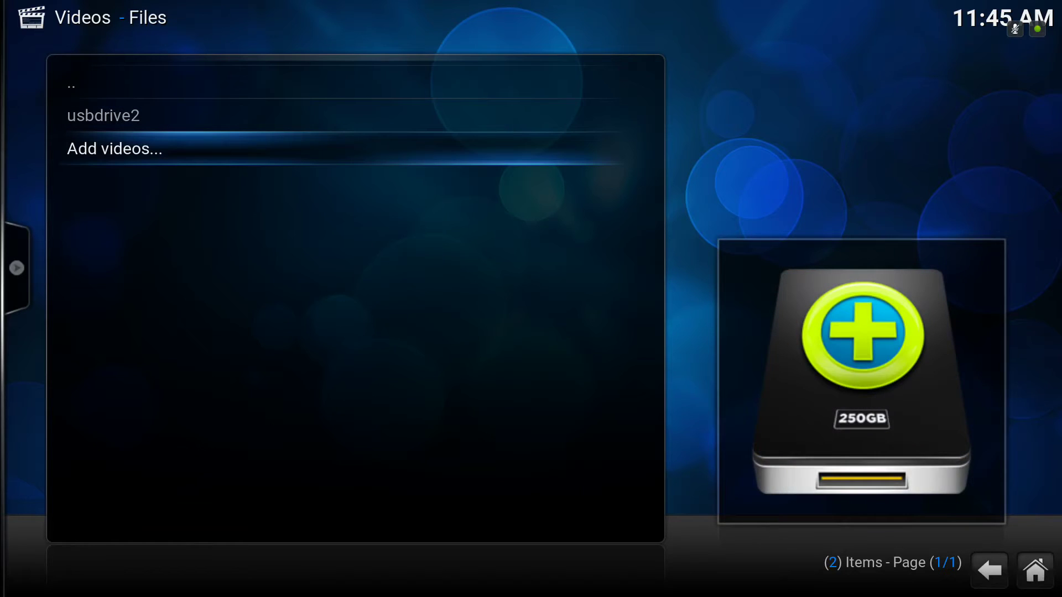
{"action": "key", "text": "Return"}
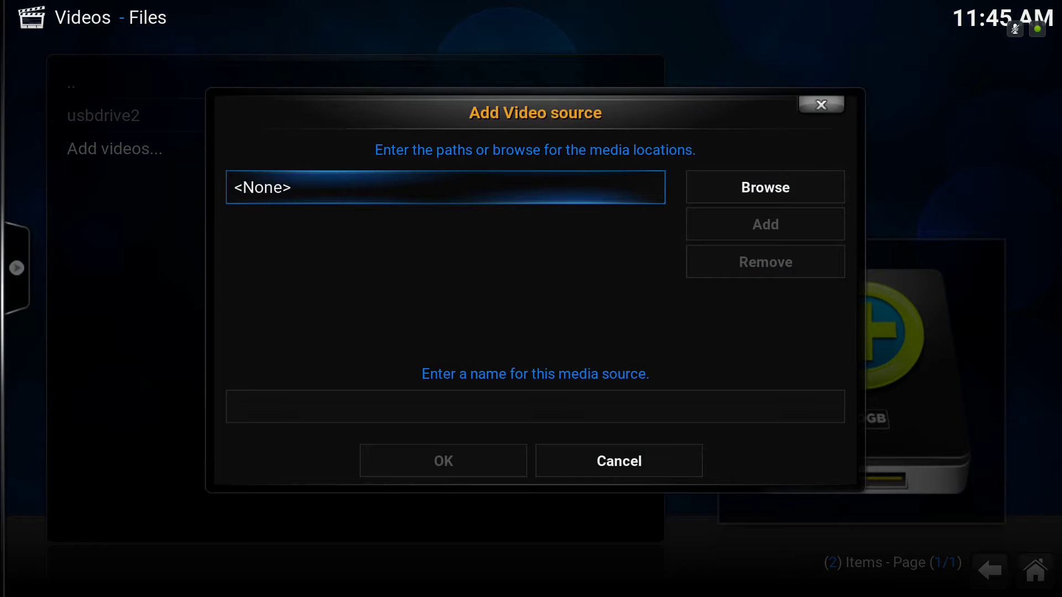
- Browse for the new source's location through the root filesystem into the storage folder
{"action": "key", "text": "Right"}
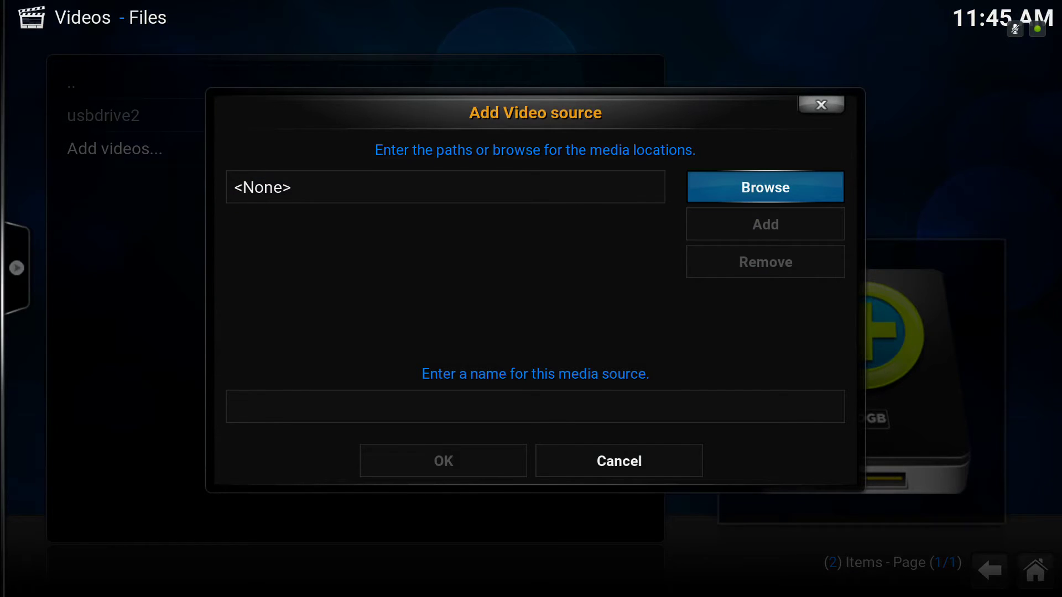
{"action": "key", "text": "Return"}
{"action": "key", "text": "Down"}
{"action": "key", "text": "Down"}
{"action": "key", "text": "Down"}
{"action": "key", "text": "Down"}
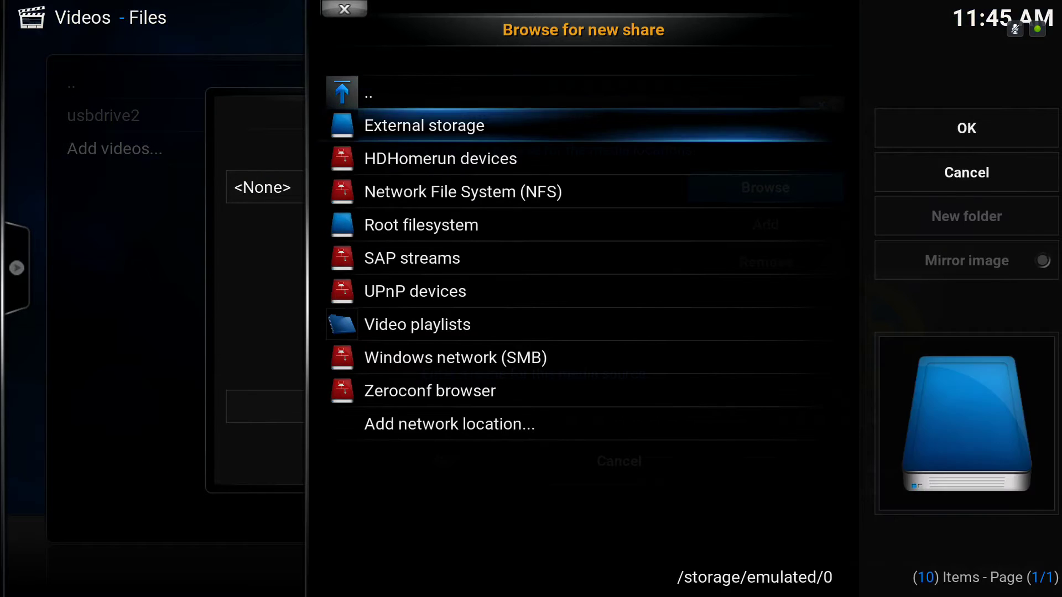
{"action": "key", "text": "Return"}
{"action": "key", "text": "Up"}
{"action": "key", "text": "Up"}
{"action": "key", "text": "Up"}
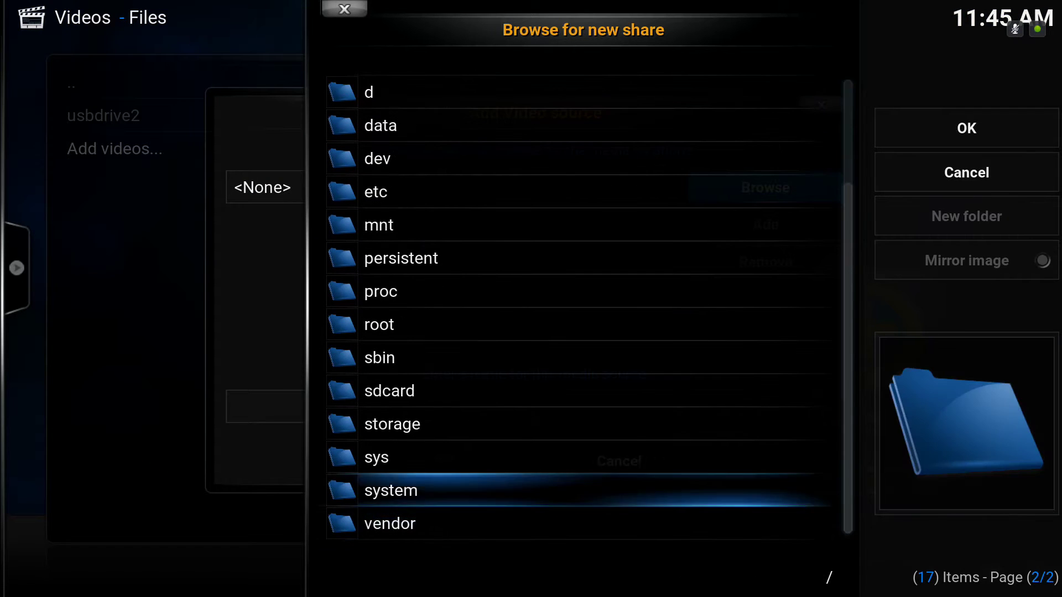
{"action": "key", "text": "Return"}
- Open the usbdrive2 folder inside the storage folder
{"action": "key", "text": "Down"}
{"action": "key", "text": "Down"}
{"action": "key", "text": "Down"}
{"action": "key", "text": "Down"}
{"action": "key", "text": "Down"}
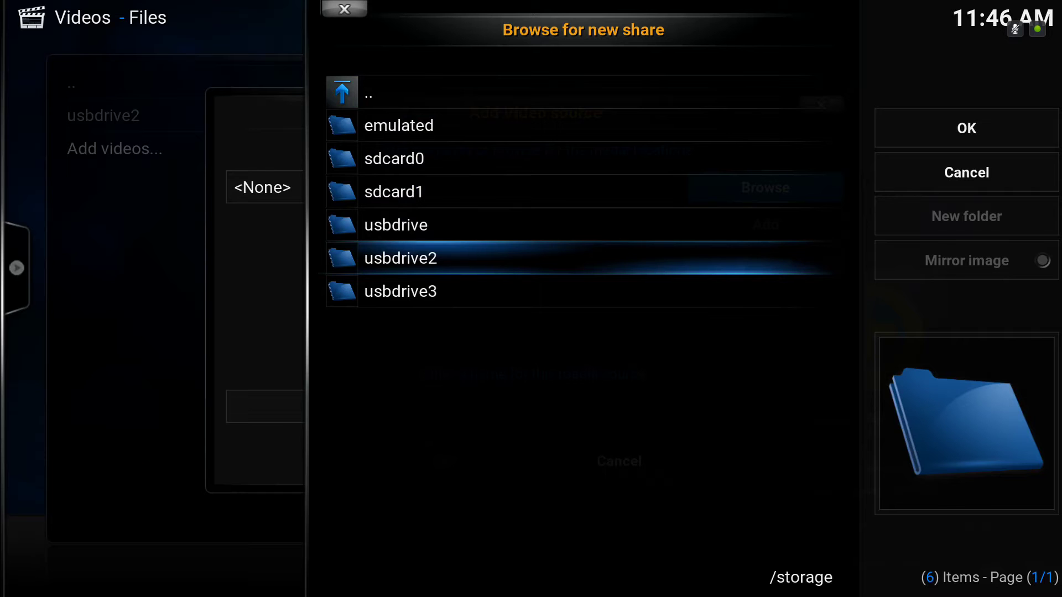
{"action": "key", "text": "Return"}
- Choose the Star.Wars.Episode.V.The.Empire.Strikes.Back folder on usbdrive2 as the media location and confirm it
{"action": "key", "text": "Down"}
{"action": "key", "text": "Down"}
{"action": "key", "text": "Down"}
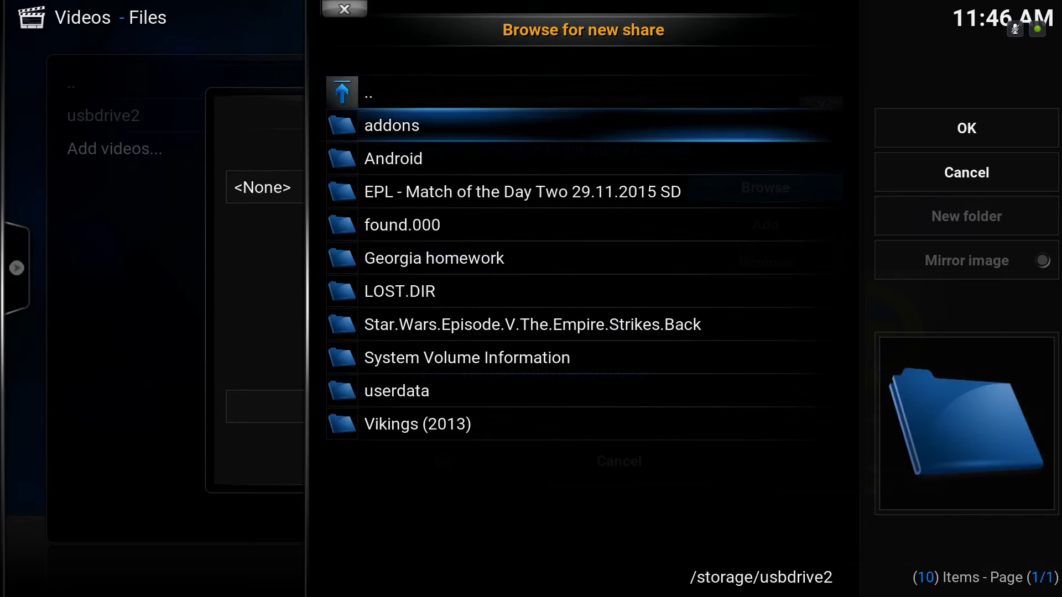
{"action": "key", "text": "Down"}
{"action": "key", "text": "Down"}
{"action": "key", "text": "Down"}
{"action": "key", "text": "Down"}
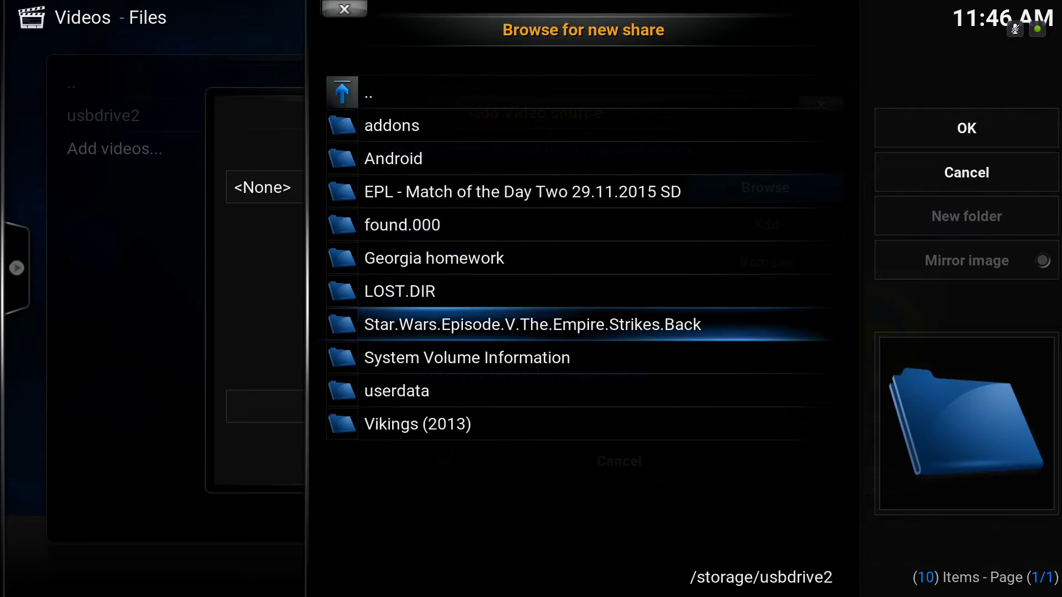
{"action": "key", "text": "Return"}
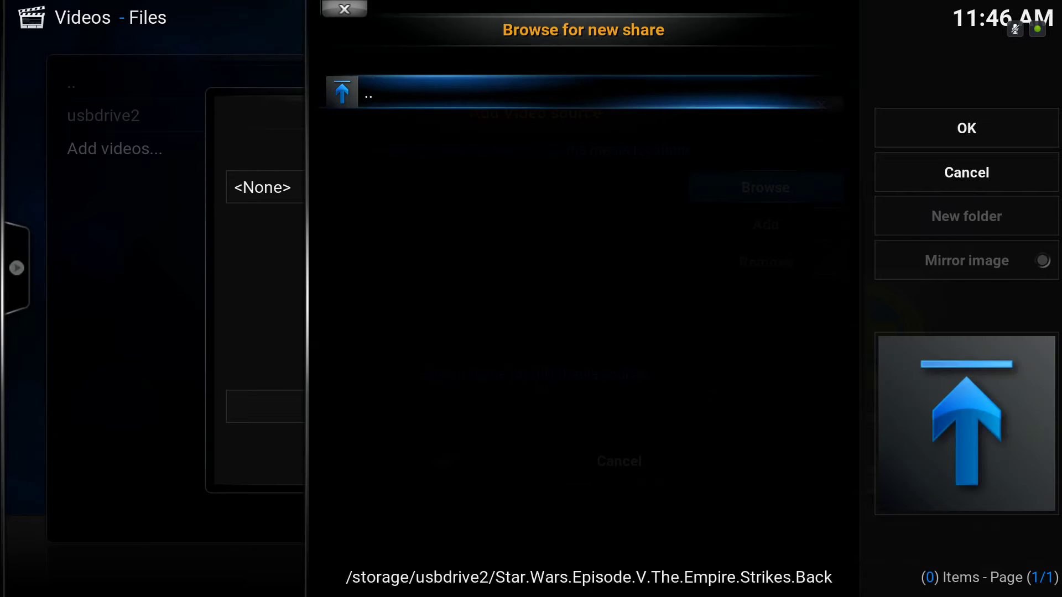
{"action": "key", "text": "Right"}
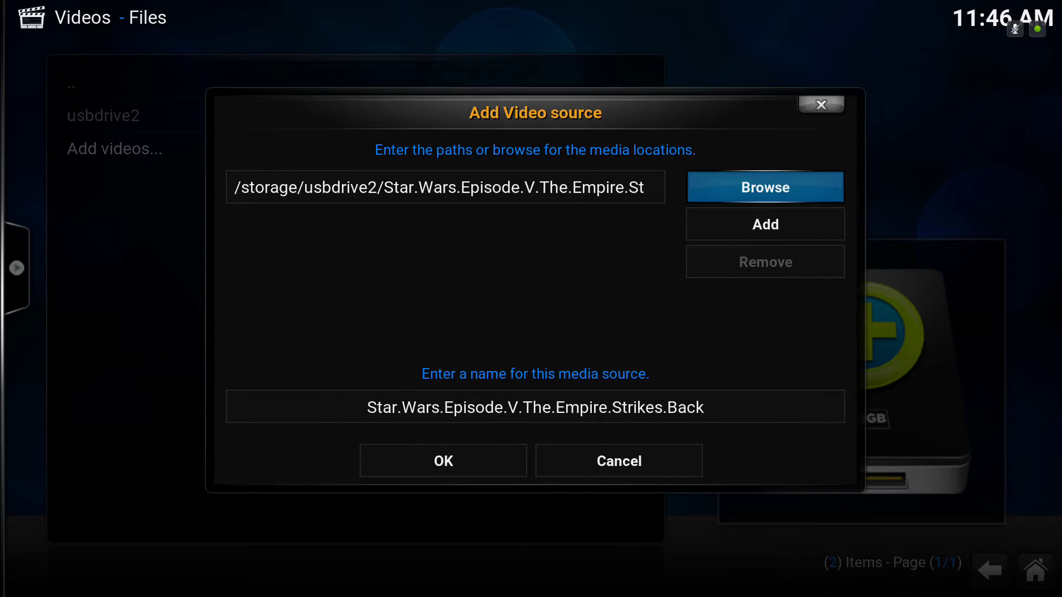
- Accept the new video source with the suggested name Star.Wars.Episode.V.The.Empire.Strikes.Back
{"action": "key", "text": "Down"}
{"action": "key", "text": "Down"}
{"action": "key", "text": "Down"}
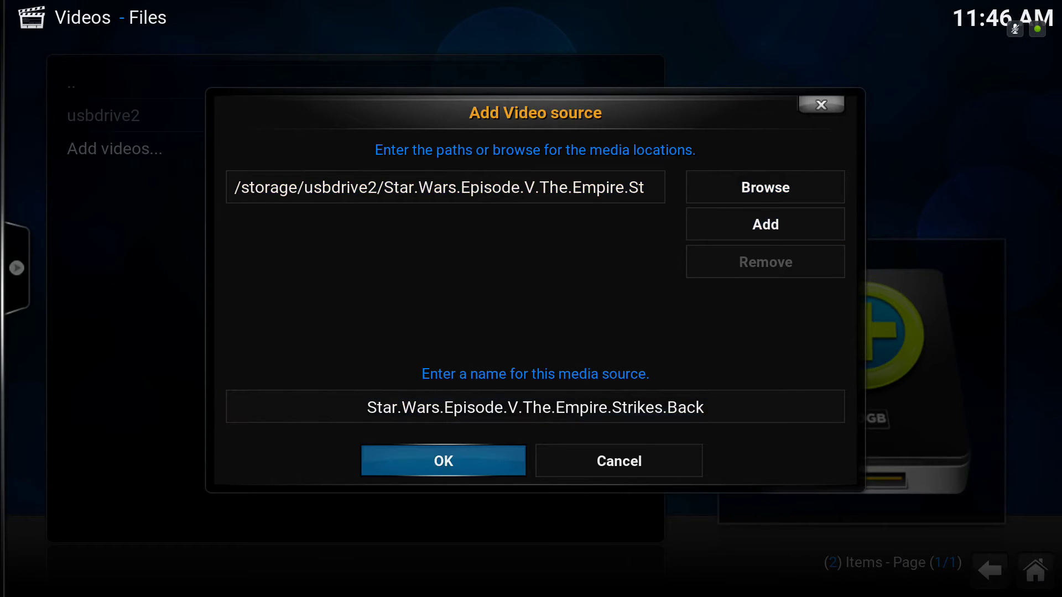
{"action": "key", "text": "Up"}
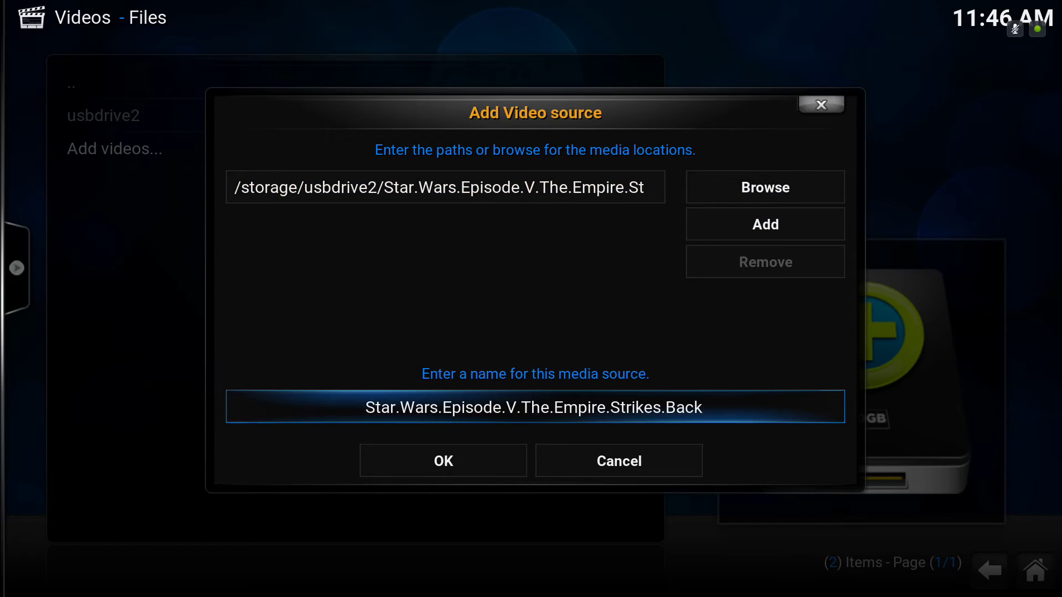
{"action": "key", "text": "Down"}
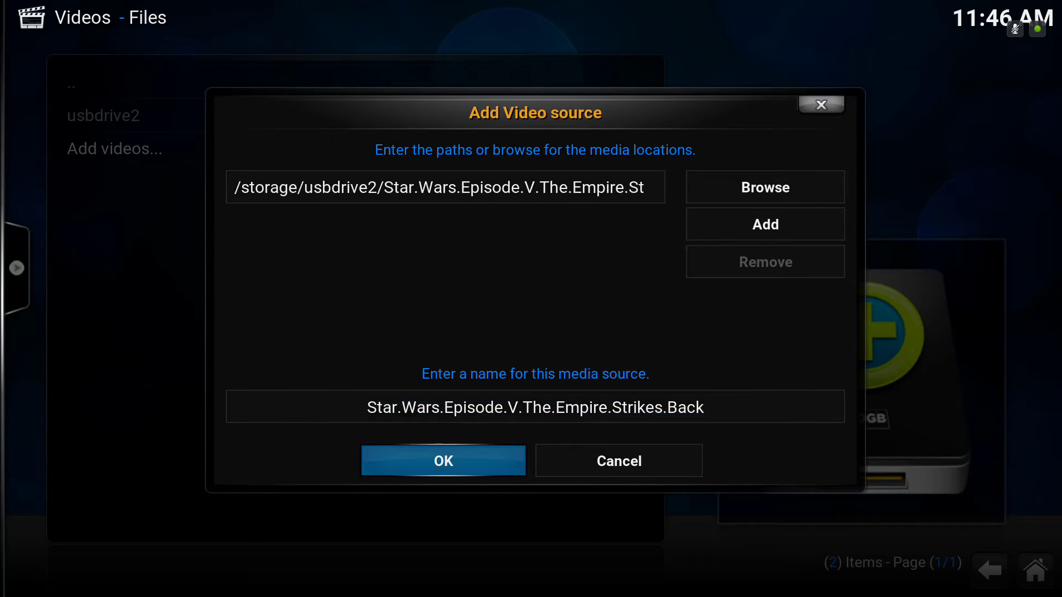
{"action": "key", "text": "Return"}
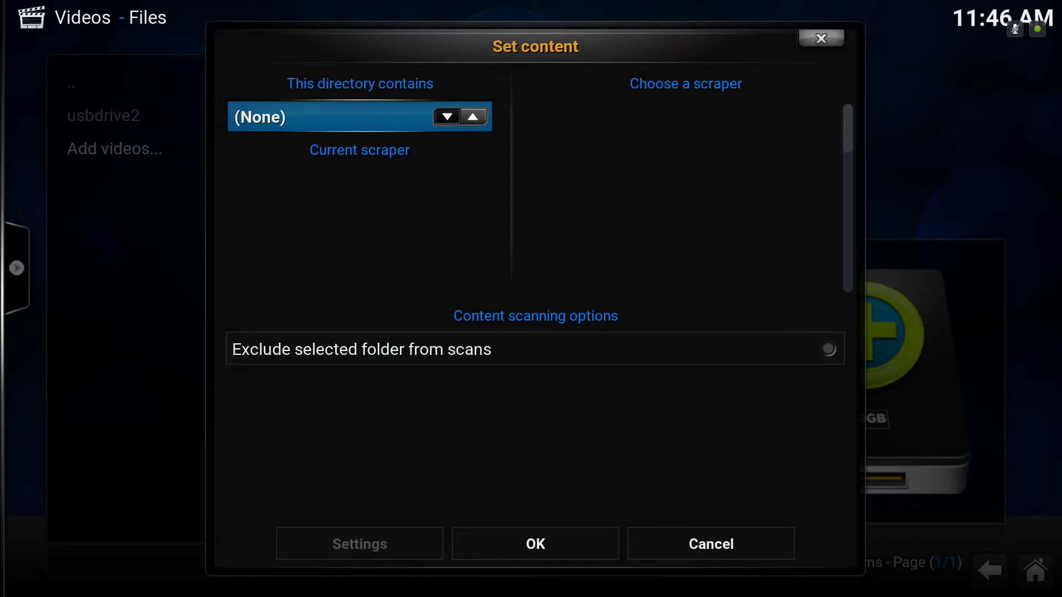
- Set the directory's content to Movies with The Movie Database scraper, and agree to refresh information for all items within the path
{"action": "key", "text": "Up"}
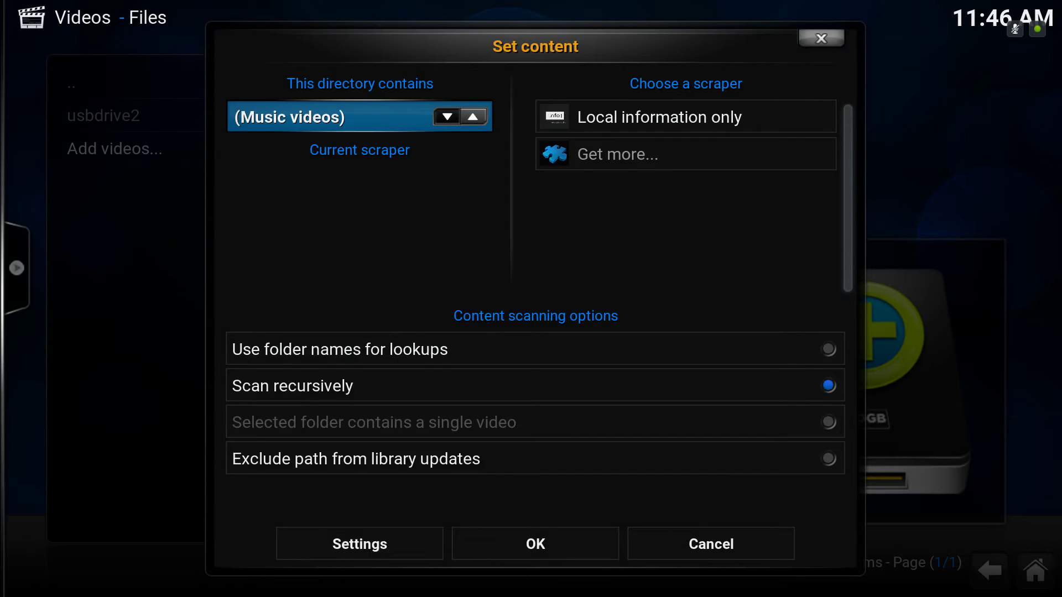
{"action": "key", "text": "Up"}
{"action": "key", "text": "Up"}
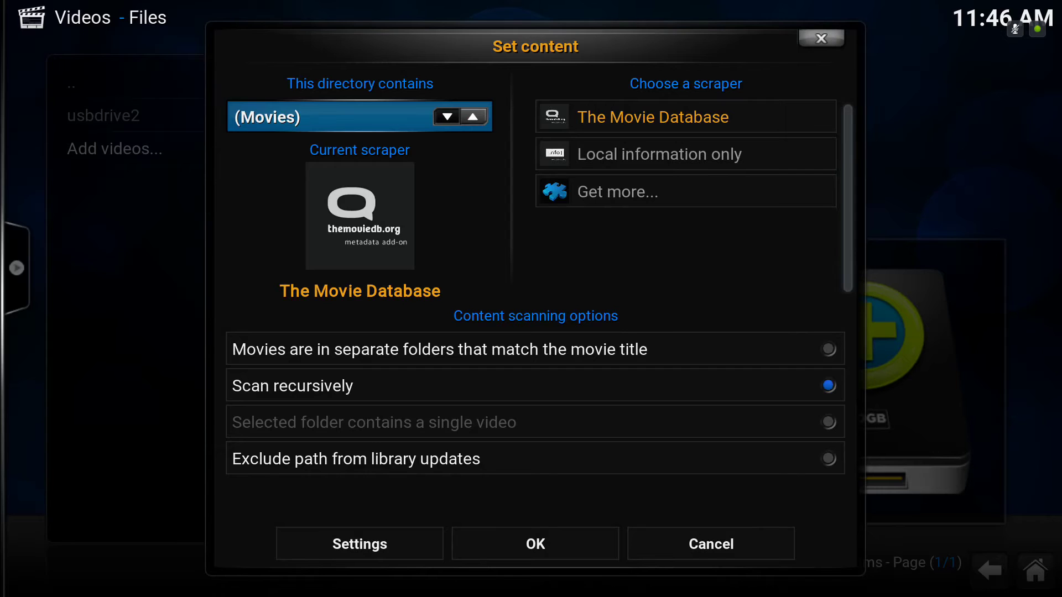
{"action": "key", "text": "Right"}
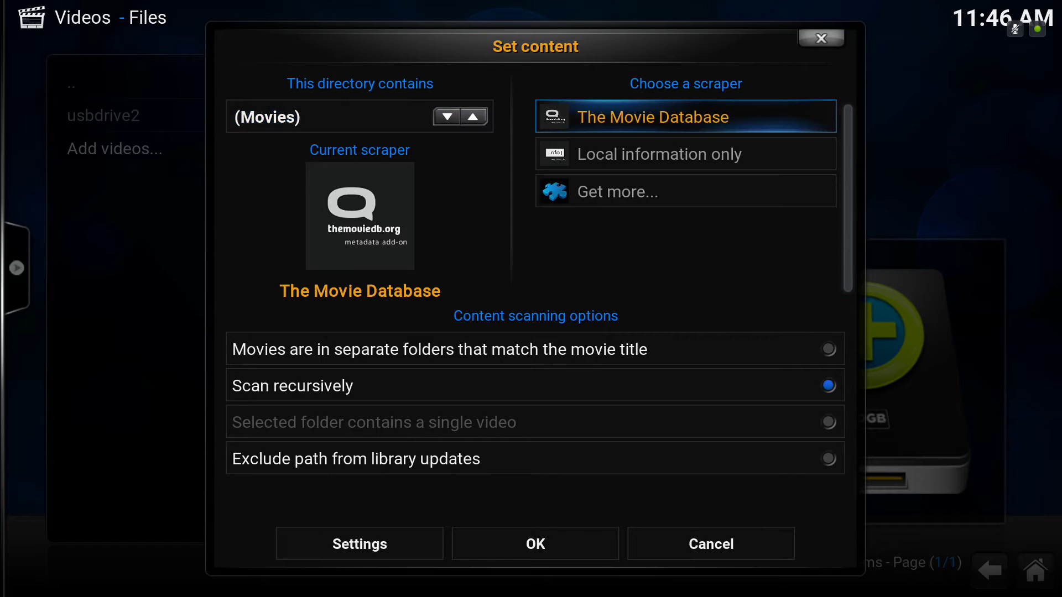
{"action": "key", "text": "Left"}
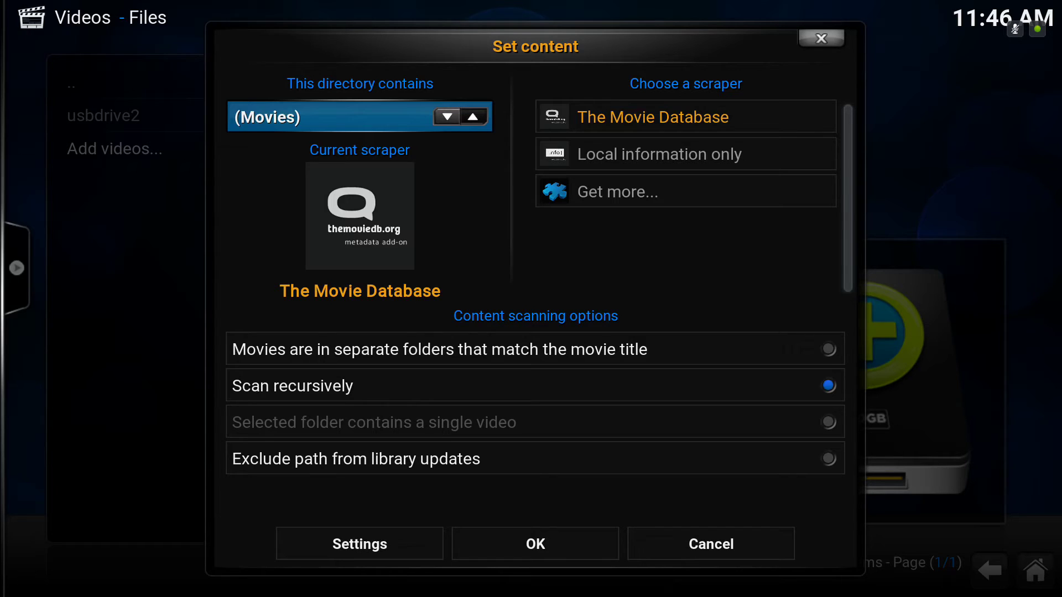
{"action": "key", "text": "Down"}
{"action": "key", "text": "Down"}
{"action": "key", "text": "Down"}
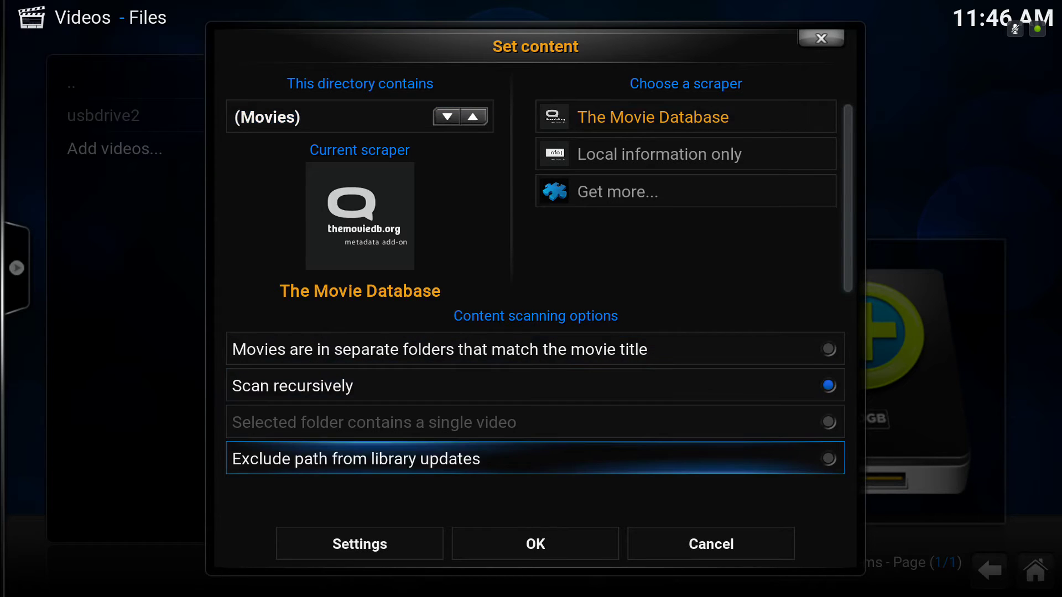
{"action": "key", "text": "Down"}
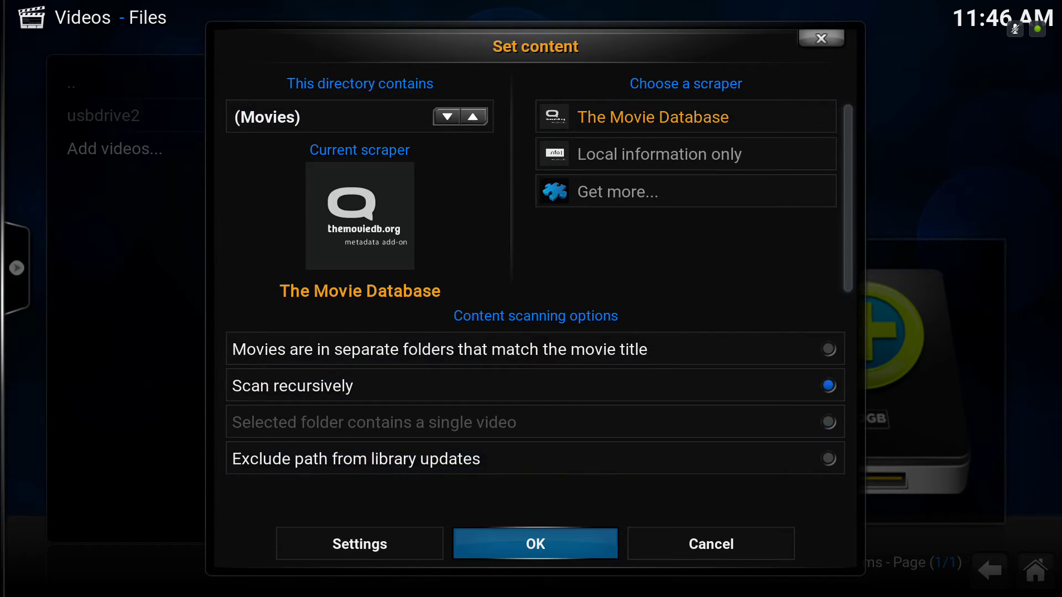
{"action": "key", "text": "Return"}
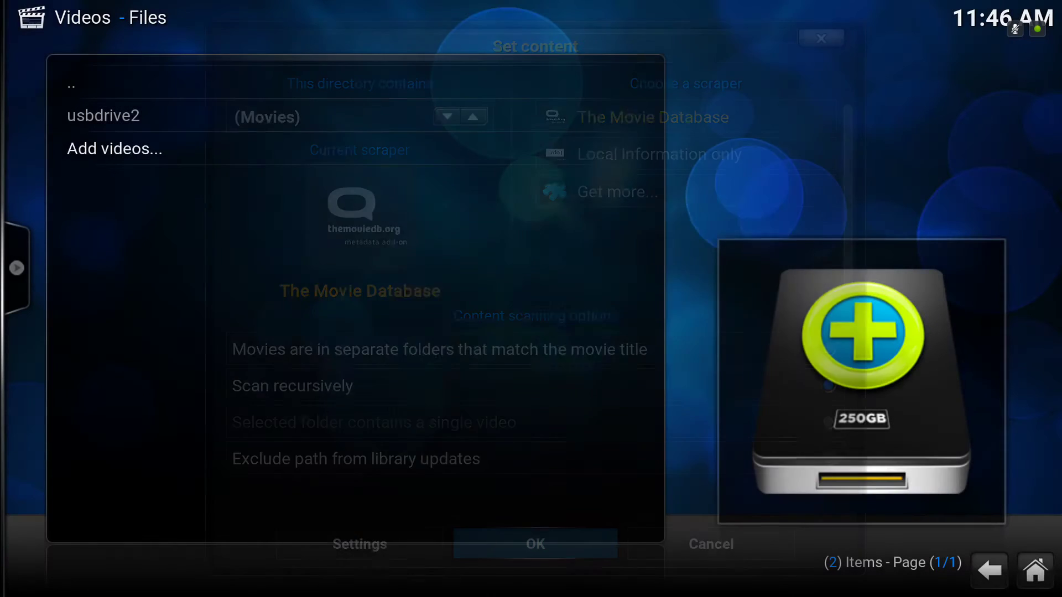
{"action": "key", "text": "Left"}
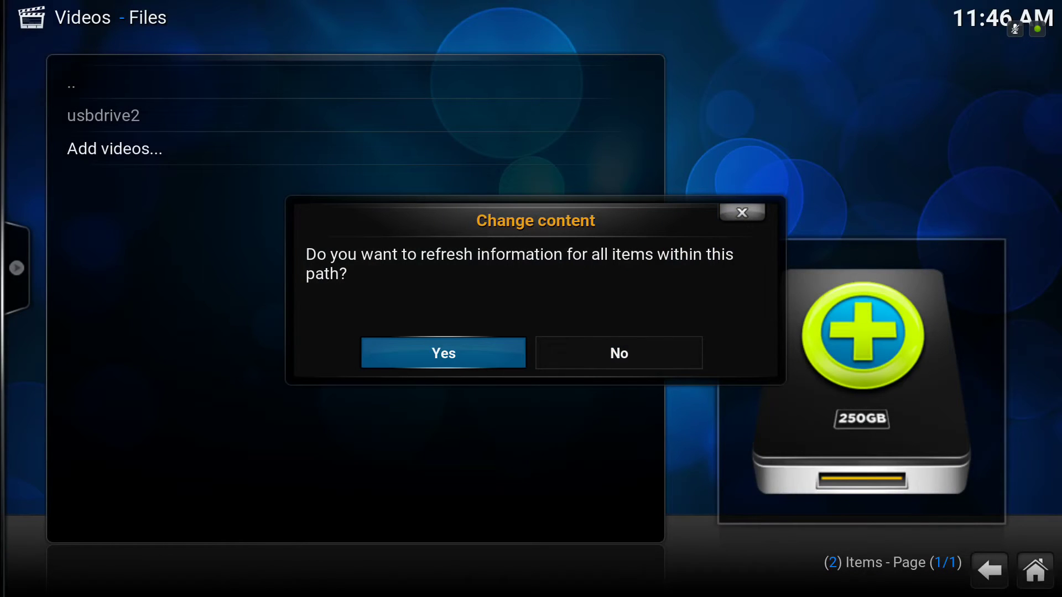
{"action": "key", "text": "Return"}
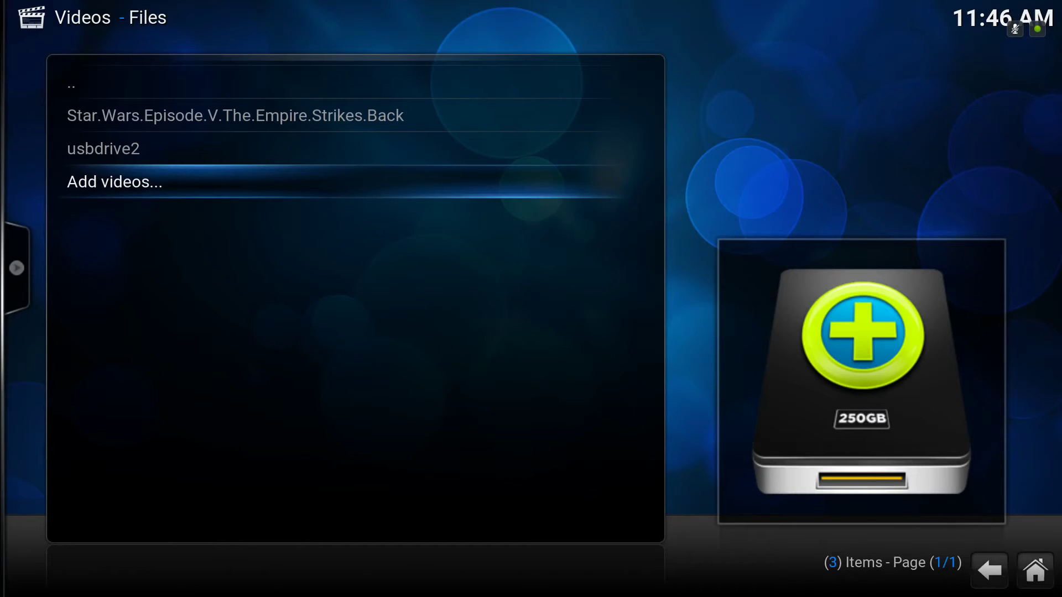
- Leave the video source list and go back to the home screen
{"action": "key", "text": "Up"}
{"action": "key", "text": "Up"}
{"action": "key", "text": "Up"}
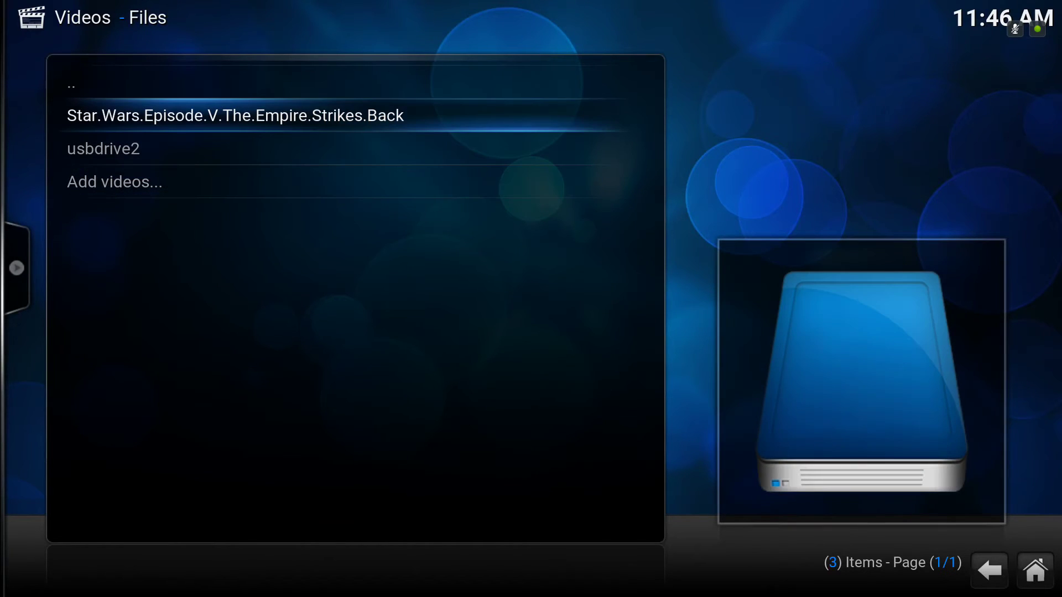
{"action": "key", "text": "Return"}
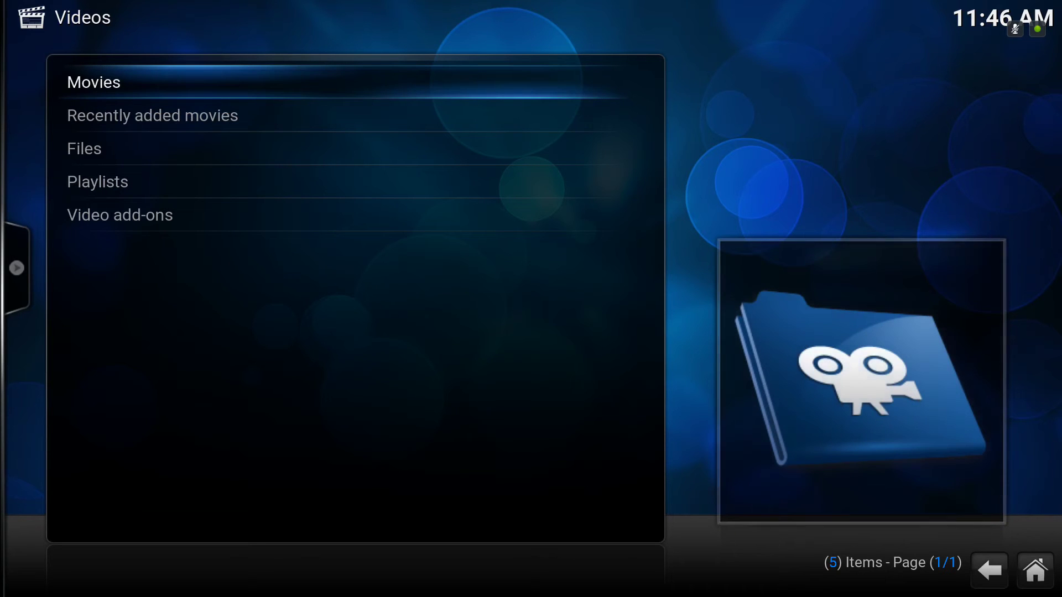
{"action": "key", "text": "BackSpace"}
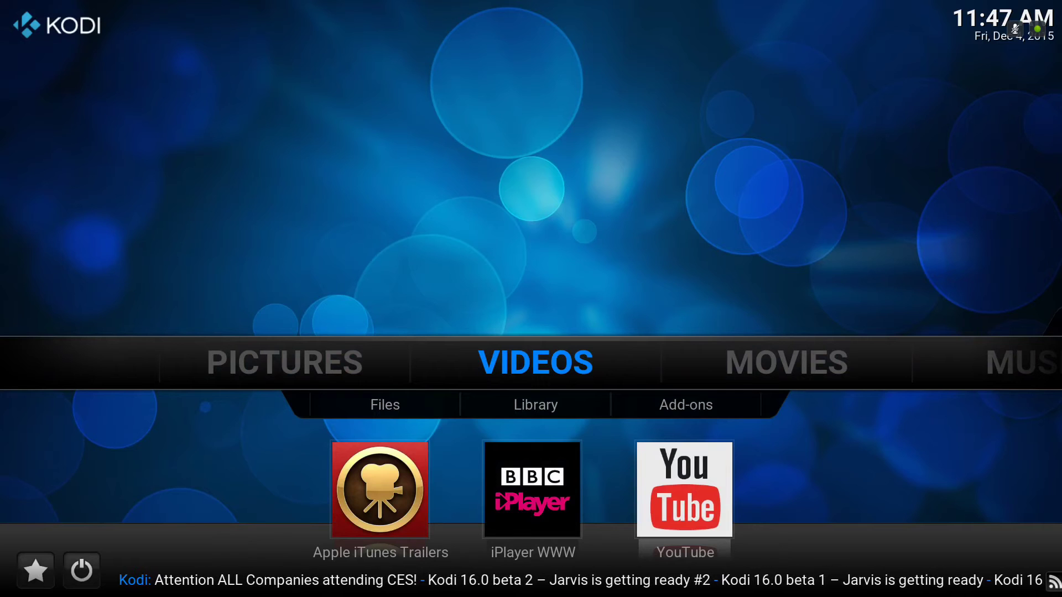
- Go to the Movies category on the home screen and look at the recently added movies
{"action": "key", "text": "Right"}
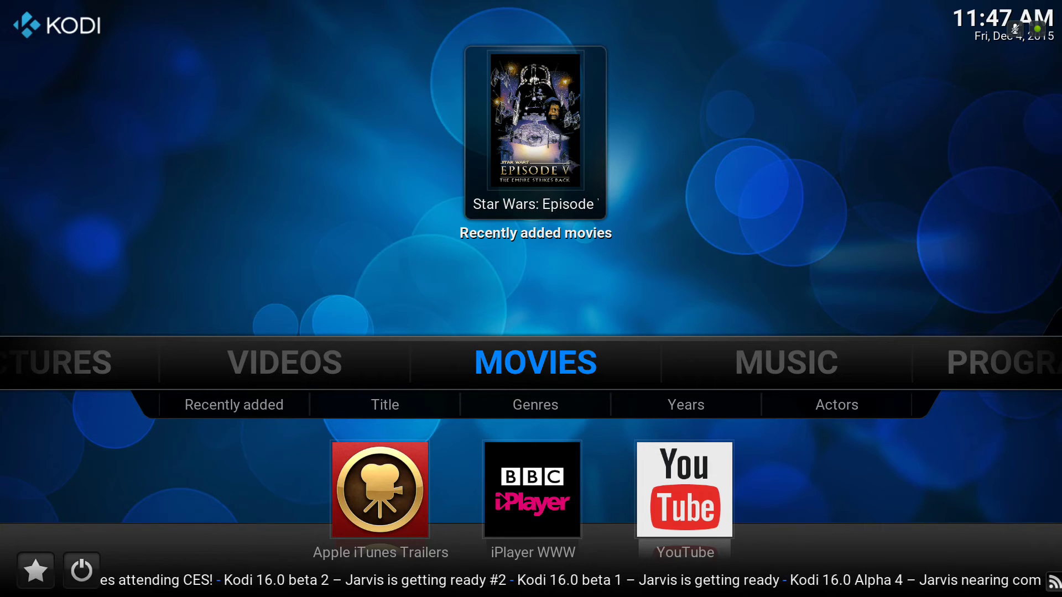
{"action": "key", "text": "Up"}
{"action": "key", "text": "Down"}
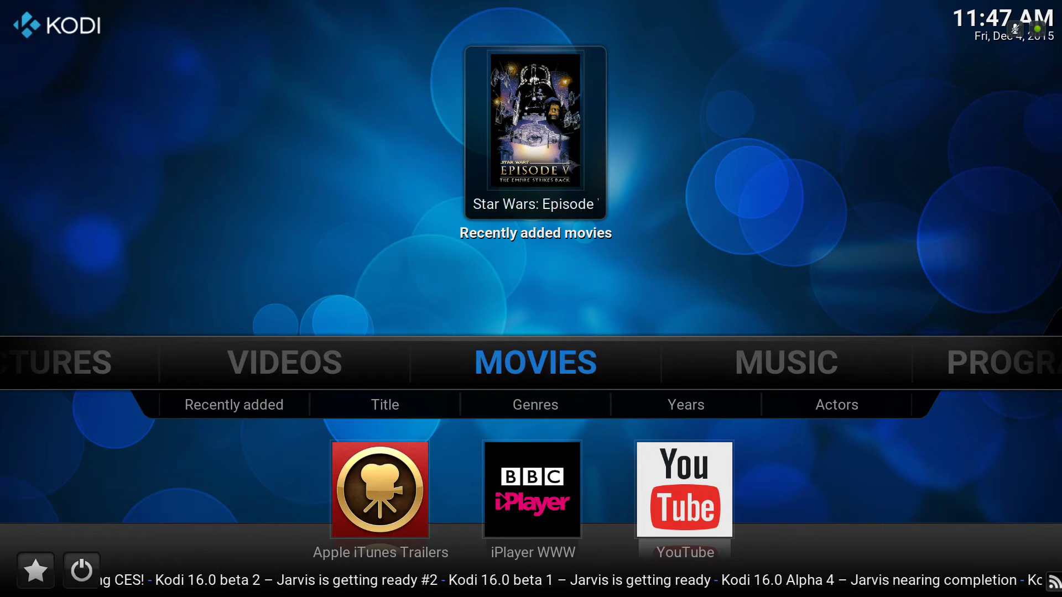
{"action": "key", "text": "Up"}
{"action": "key", "text": "Down"}
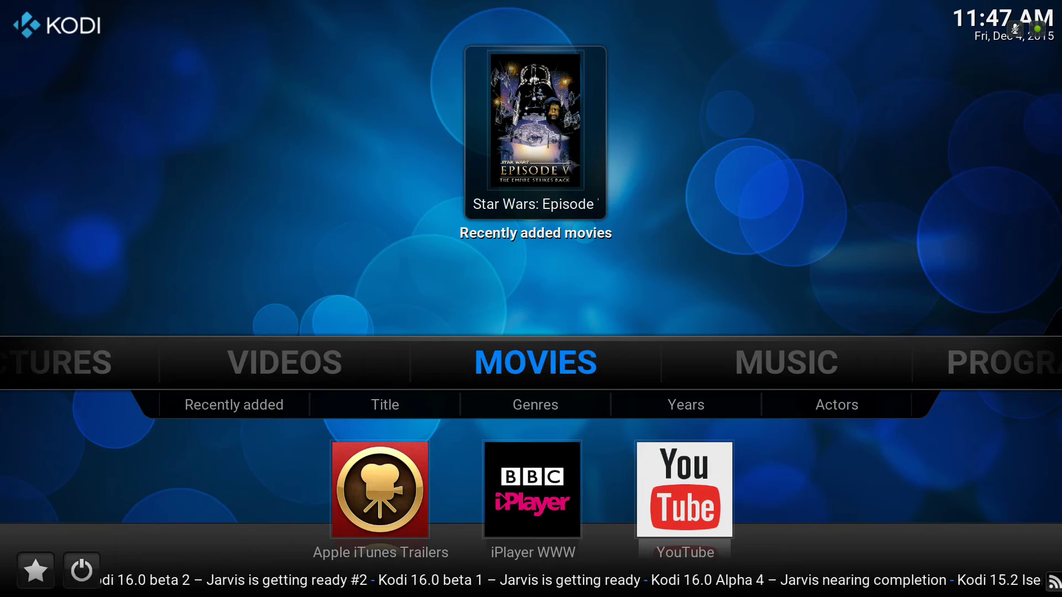
- View Star Wars: Episode V - The Empire Strikes Back in the movie title list, and return to the movie categories
{"action": "key", "text": "Return"}
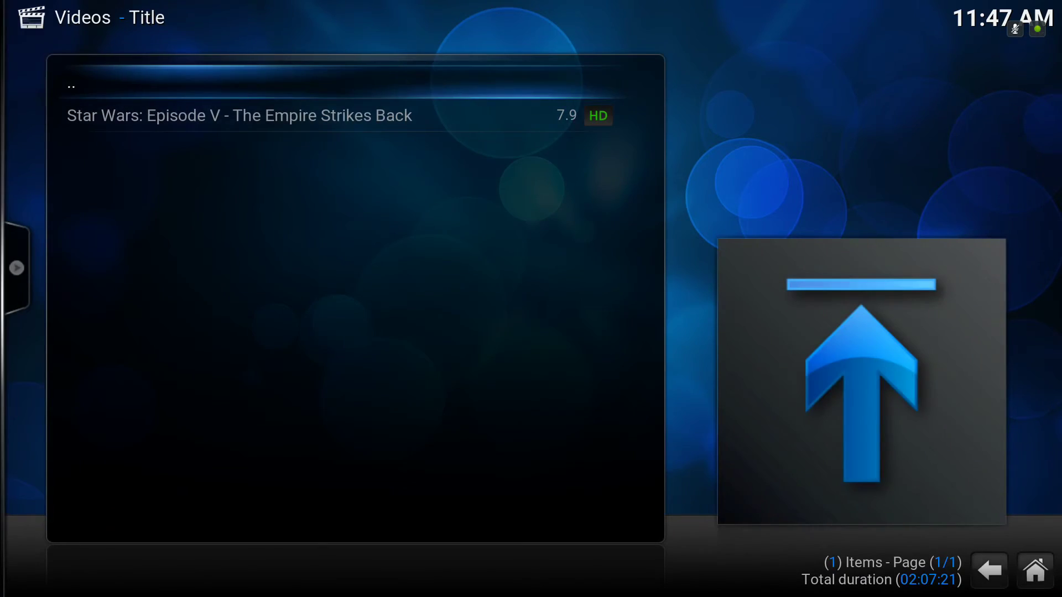
{"action": "key", "text": "Down"}
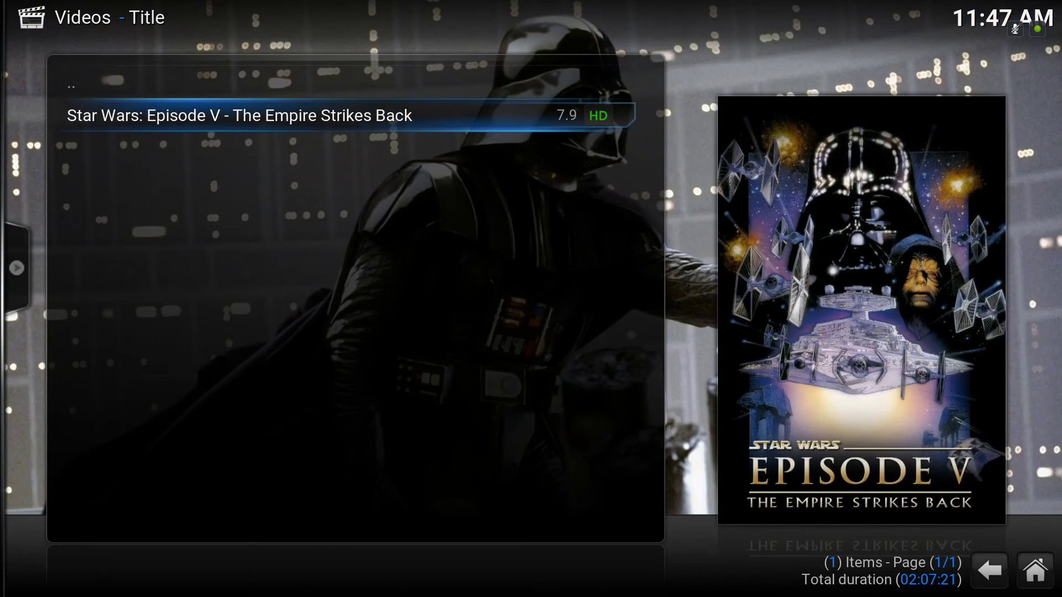
{"action": "key", "text": "Up"}
{"action": "key", "text": "Return"}
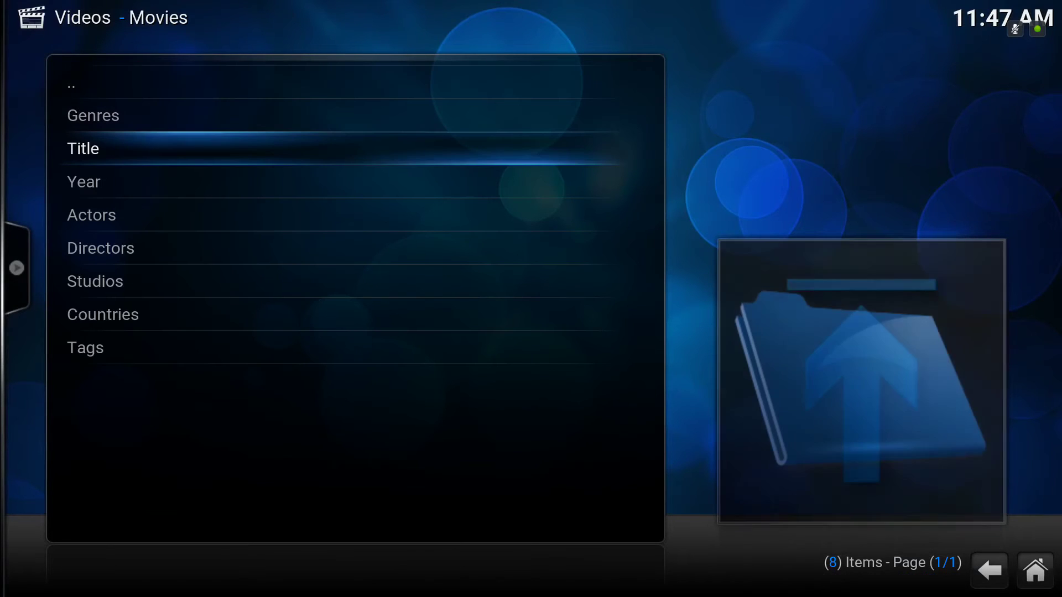
- Leave the movie categories for the home screen and open the Appearance settings under System
{"action": "key", "text": "BackSpace"}
{"action": "key", "text": "BackSpace"}
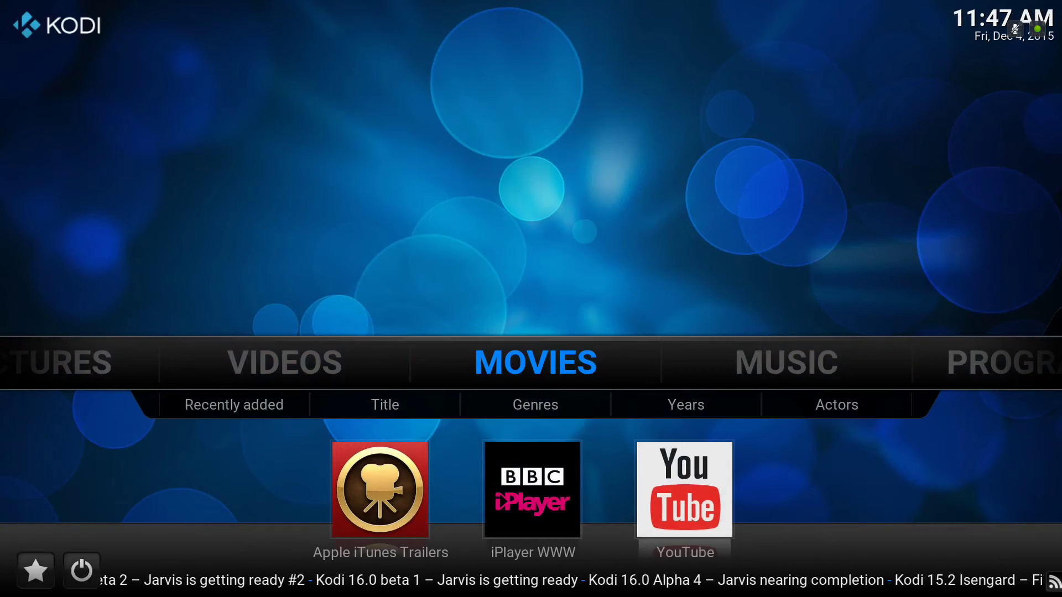
{"action": "key", "text": "Right"}
{"action": "key", "text": "Right"}
{"action": "key", "text": "Right"}
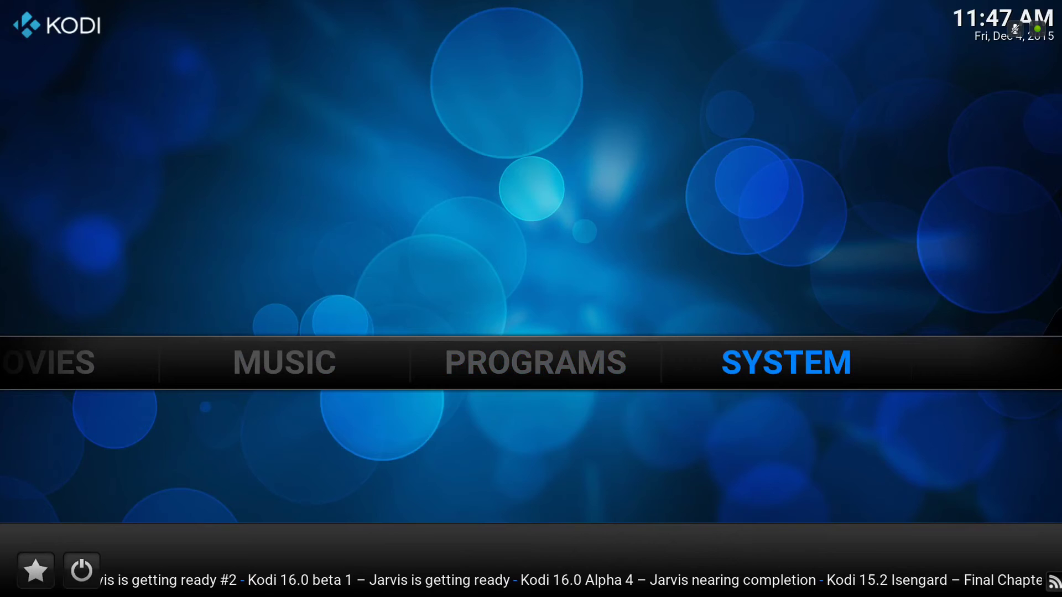
{"action": "key", "text": "Down"}
{"action": "key", "text": "Return"}
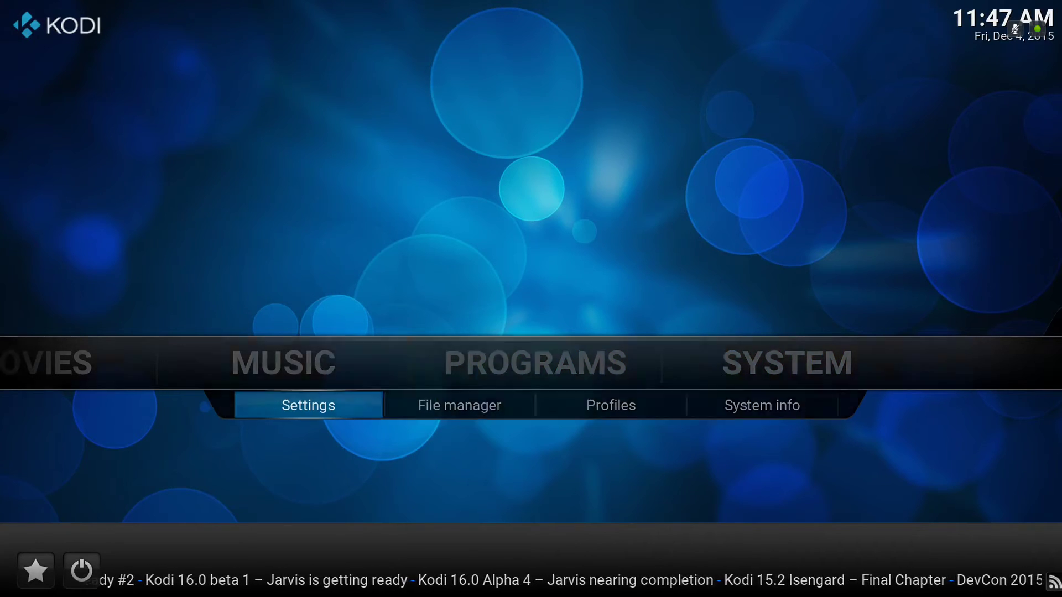
{"action": "key", "text": "Return"}
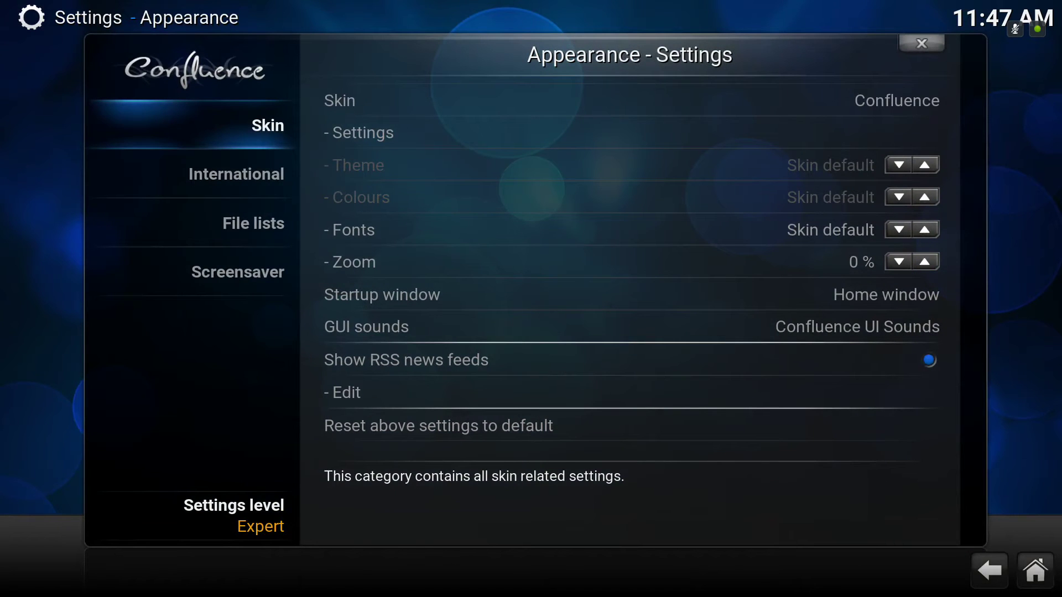
- Open the Confluence skin's own settings and go to the Home window options
{"action": "key", "text": "Right"}
{"action": "key", "text": "Left"}
{"action": "key", "text": "Right"}
{"action": "key", "text": "Down"}
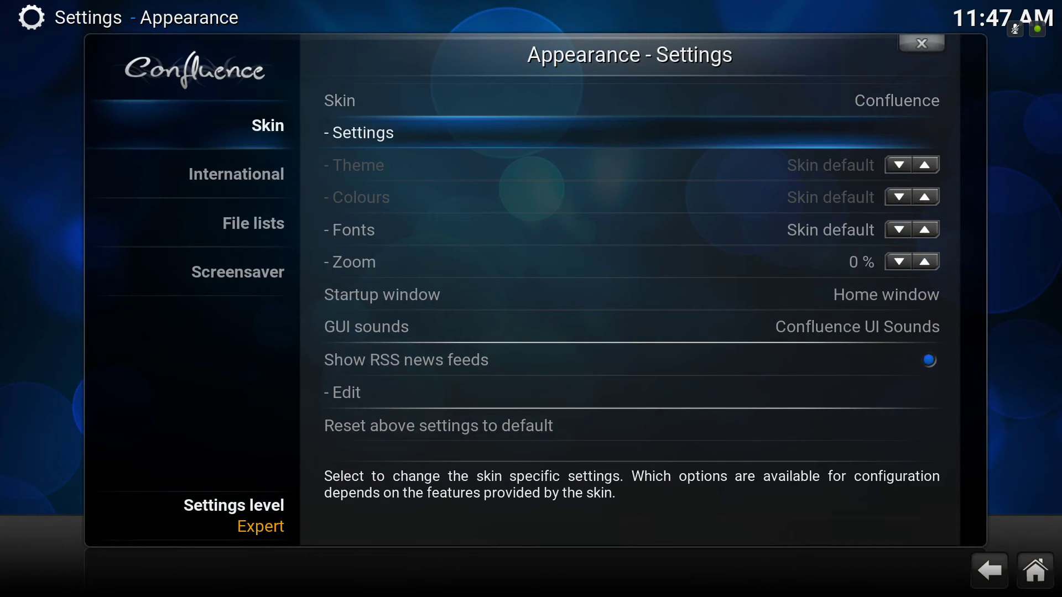
{"action": "key", "text": "Return"}
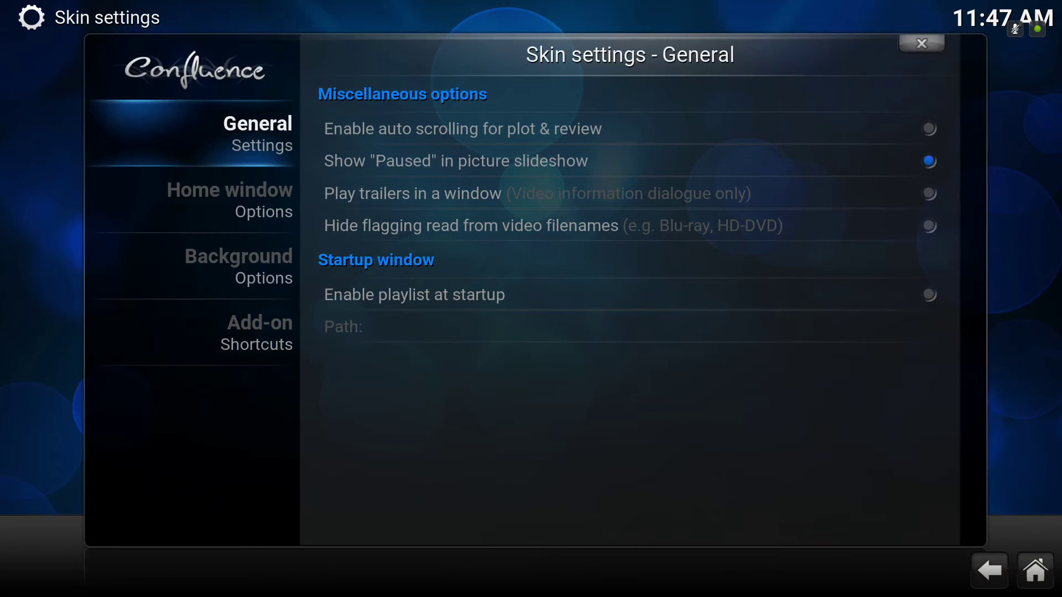
{"action": "key", "text": "Down"}
{"action": "key", "text": "Right"}
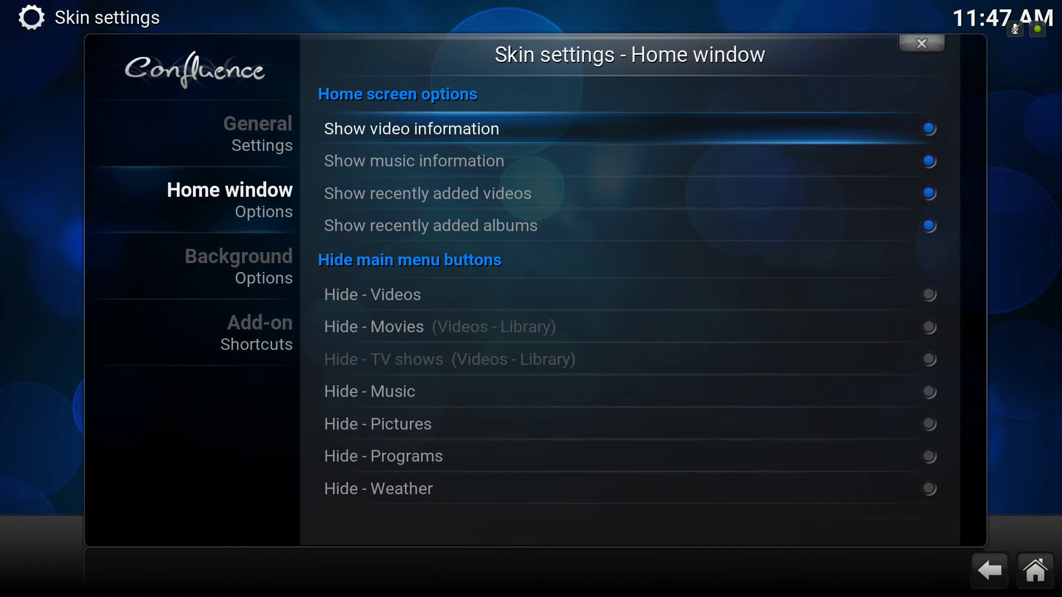
- Look through the home screen options and the options for hiding main menu buttons such as Movies and TV shows
{"action": "key", "text": "Down"}
{"action": "key", "text": "Down"}
{"action": "key", "text": "Down"}
{"action": "key", "text": "Down"}
{"action": "key", "text": "Down"}
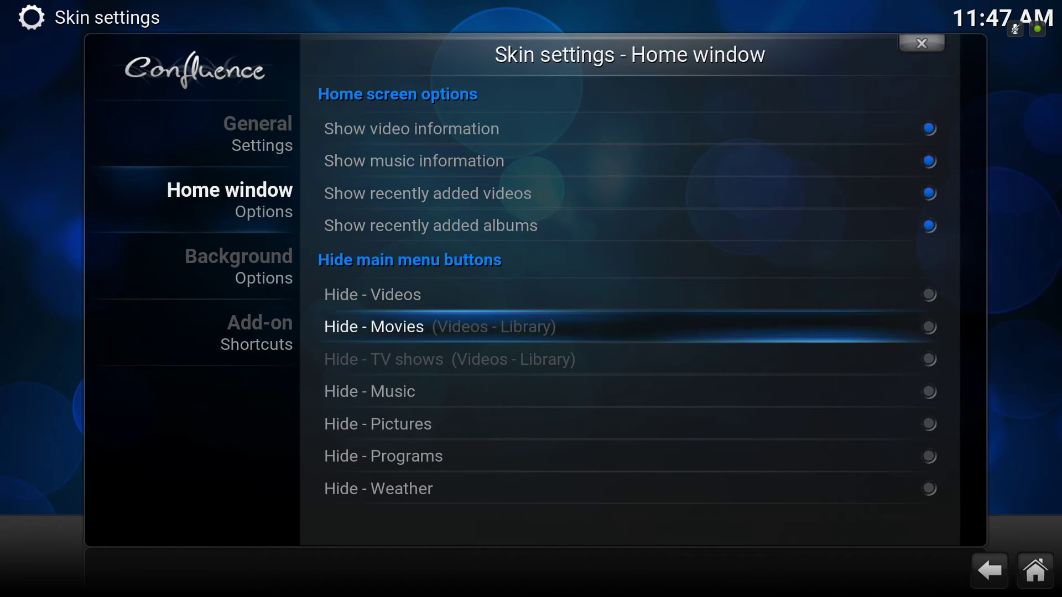
{"action": "key", "text": "Down"}
{"action": "key", "text": "Up"}
{"action": "key", "text": "Down"}
{"action": "key", "text": "Up"}
{"action": "key", "text": "Up"}
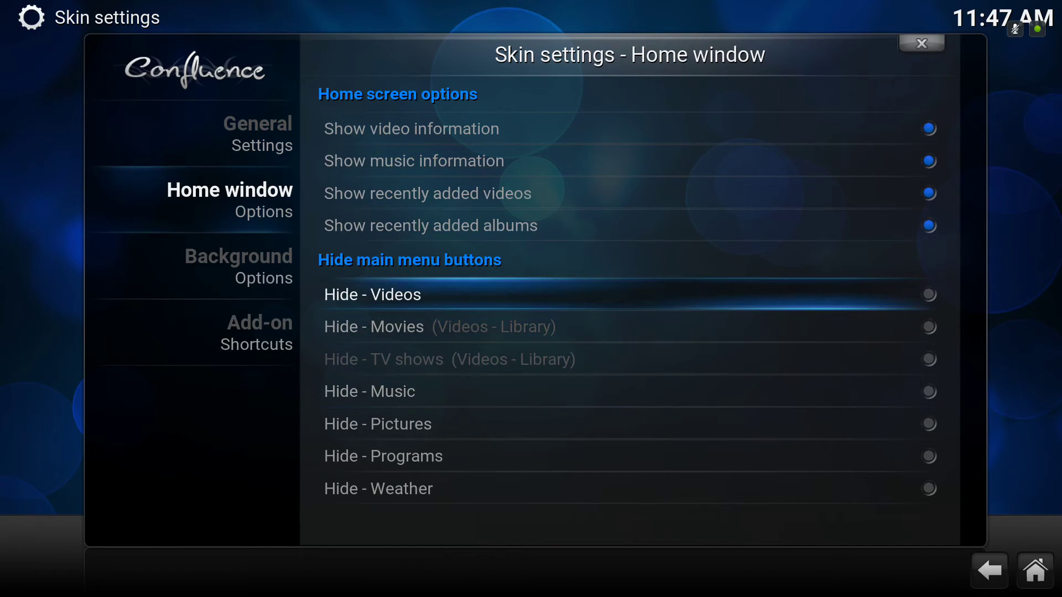
{"action": "key", "text": "Down"}
{"action": "key", "text": "Left"}
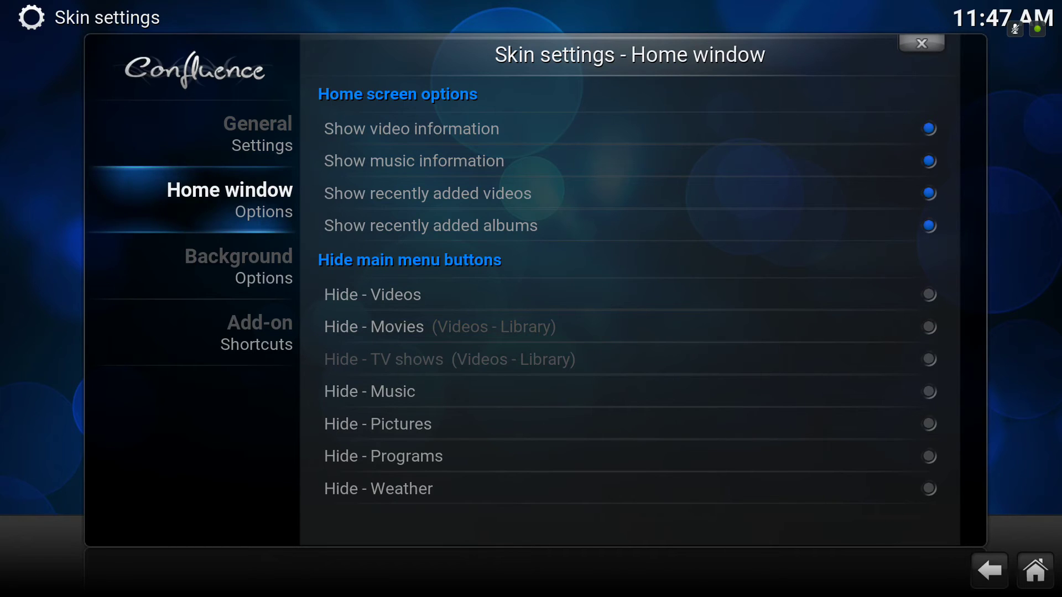
- Leave the settings for the home screen and open the Files list of the Videos category
{"action": "key", "text": "BackSpace"}
{"action": "key", "text": "BackSpace"}
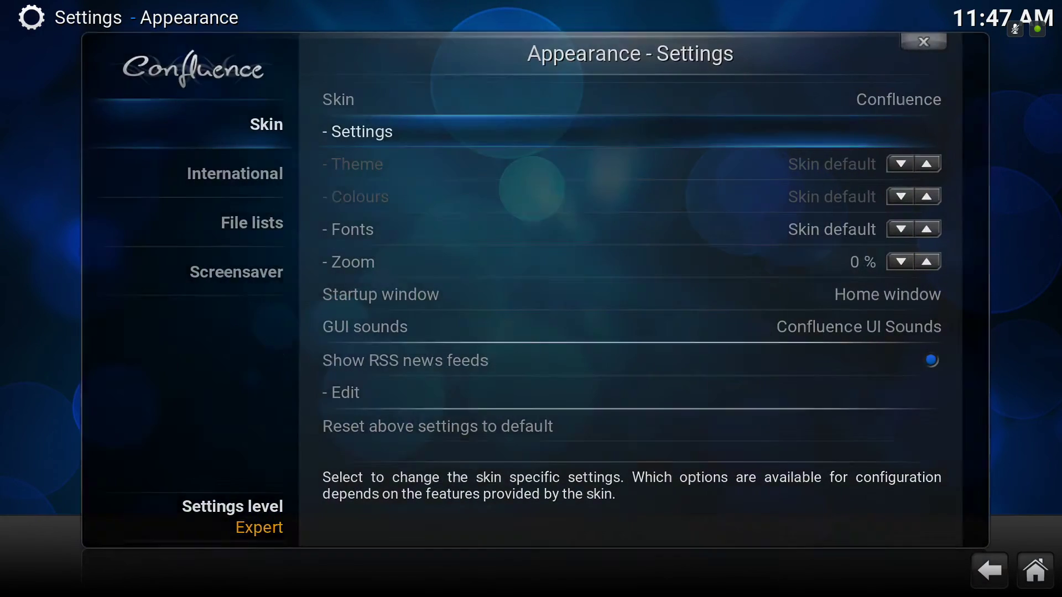
{"action": "key", "text": "BackSpace"}
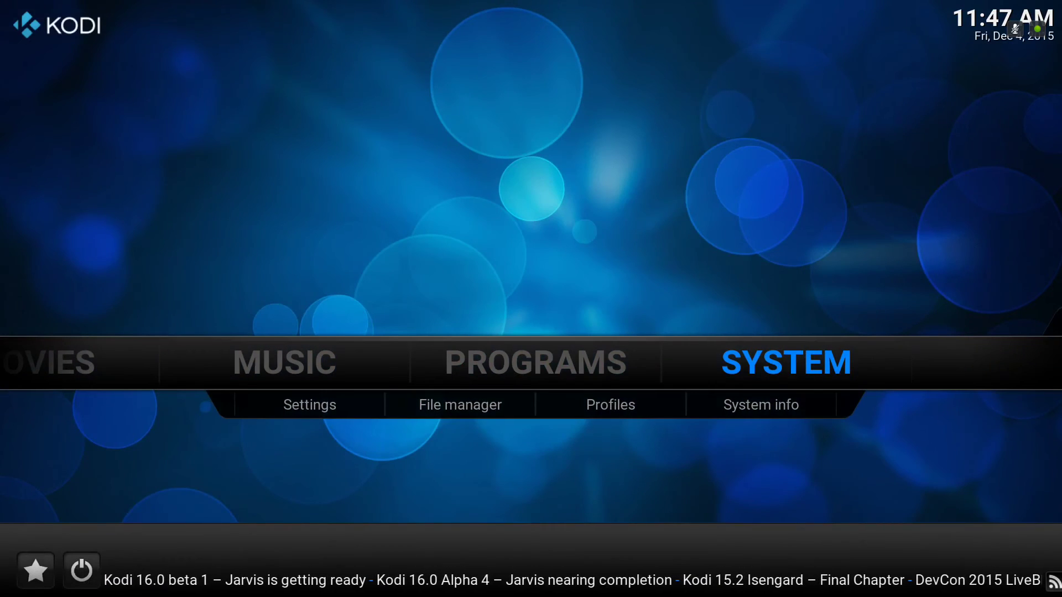
{"action": "key", "text": "Left"}
{"action": "key", "text": "Left"}
{"action": "key", "text": "Left"}
{"action": "key", "text": "Left"}
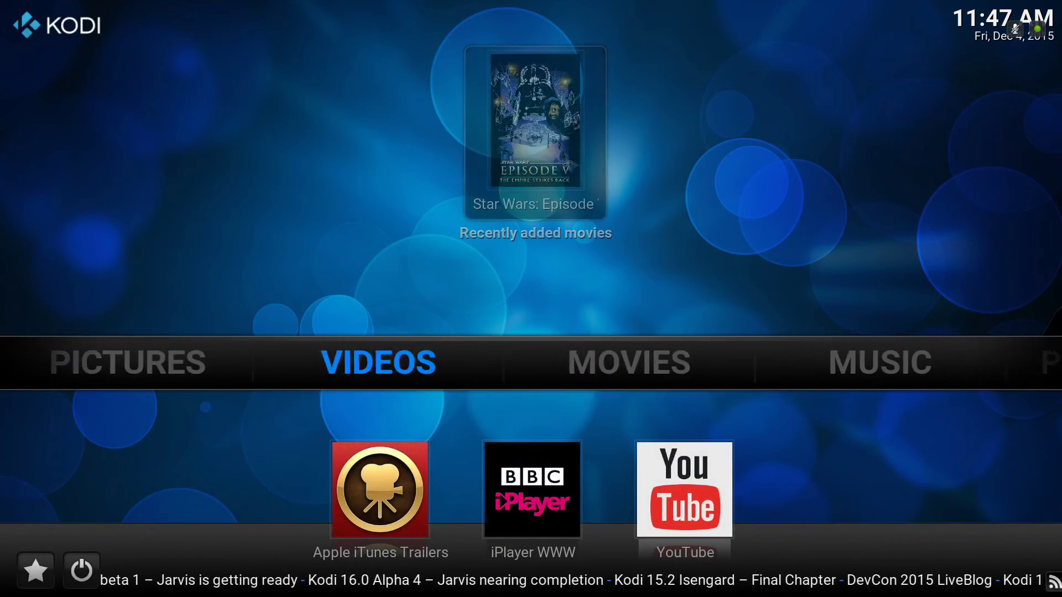
{"action": "key", "text": "Down"}
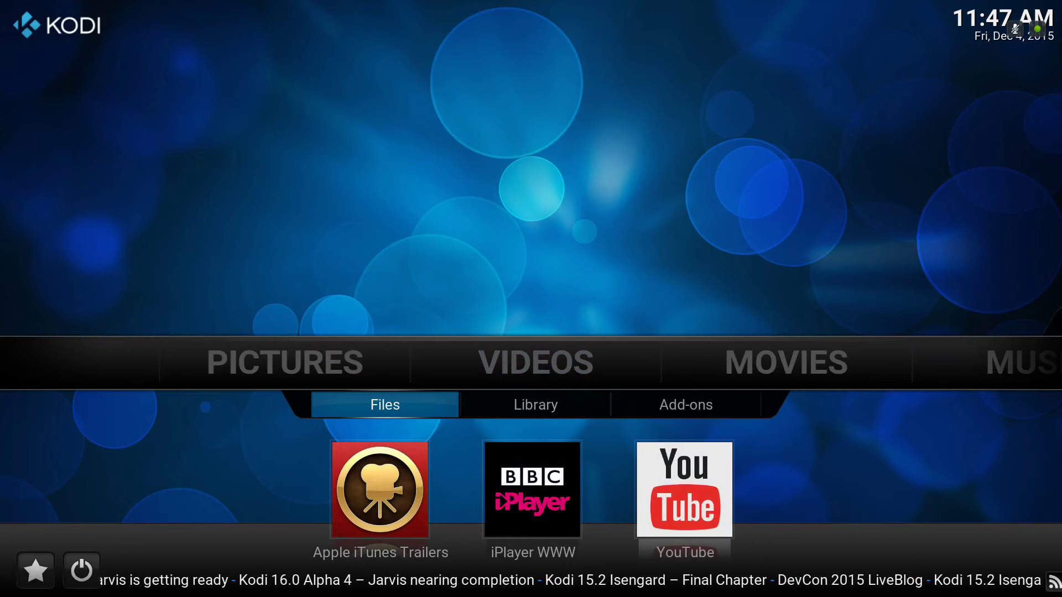
{"action": "key", "text": "Return"}
- Start adding a new video source and browse for its media location
{"action": "key", "text": "Down"}
{"action": "key", "text": "Down"}
{"action": "key", "text": "Down"}
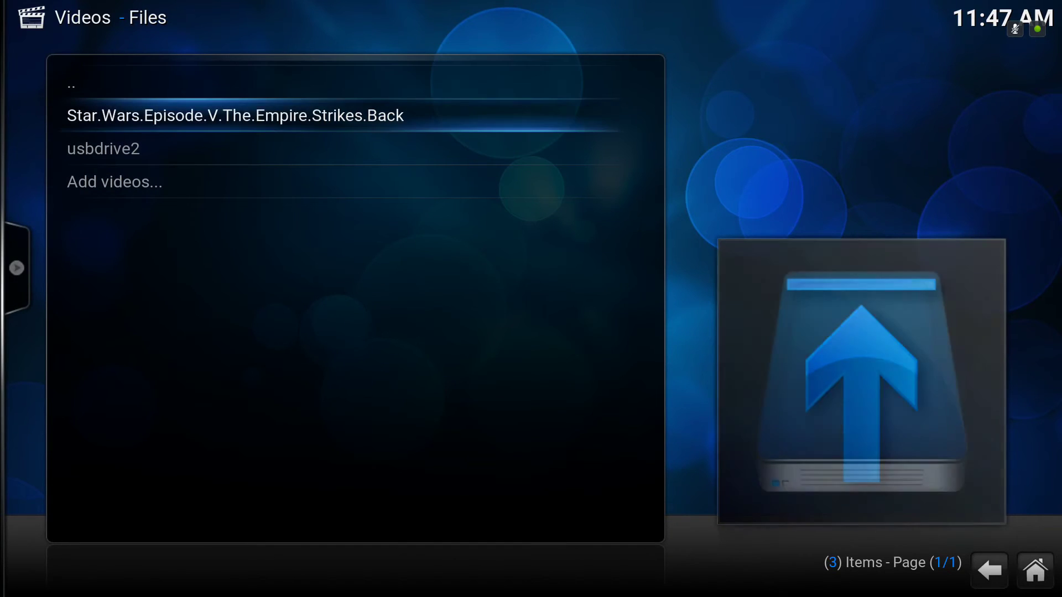
{"action": "key", "text": "Return"}
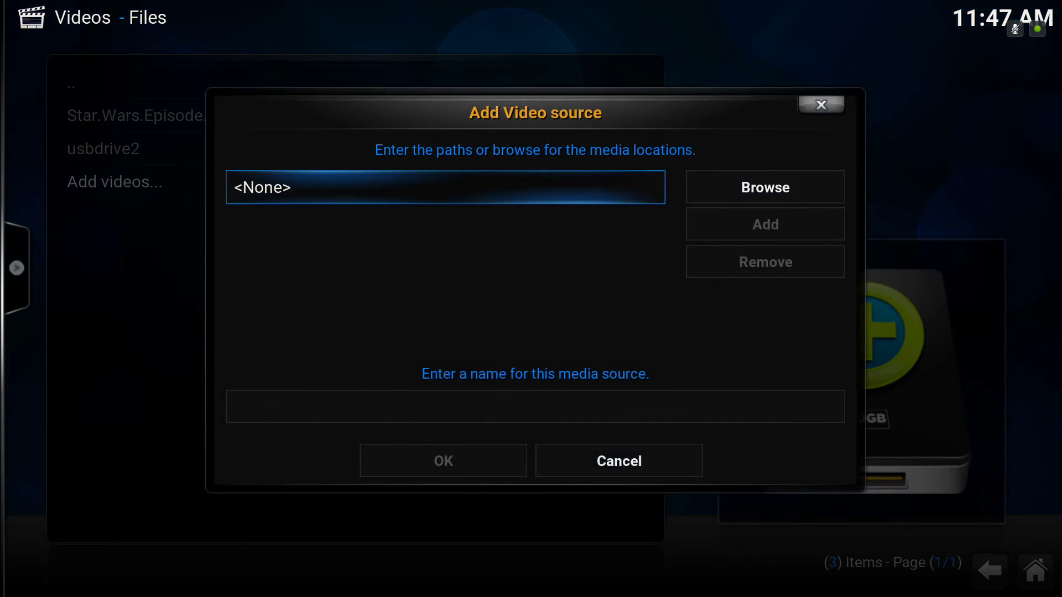
{"action": "key", "text": "Right"}
{"action": "key", "text": "Return"}
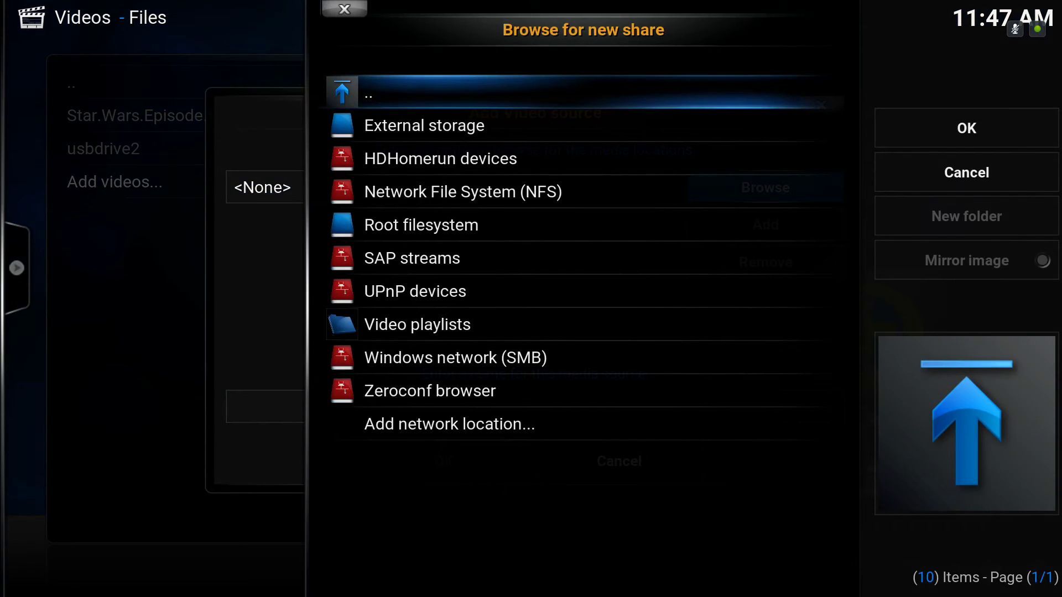
- Open the storage folder in the root filesystem
{"action": "key", "text": "Down"}
{"action": "key", "text": "Down"}
{"action": "key", "text": "Down"}
{"action": "key", "text": "Down"}
{"action": "key", "text": "Return"}
{"action": "key", "text": "Up"}
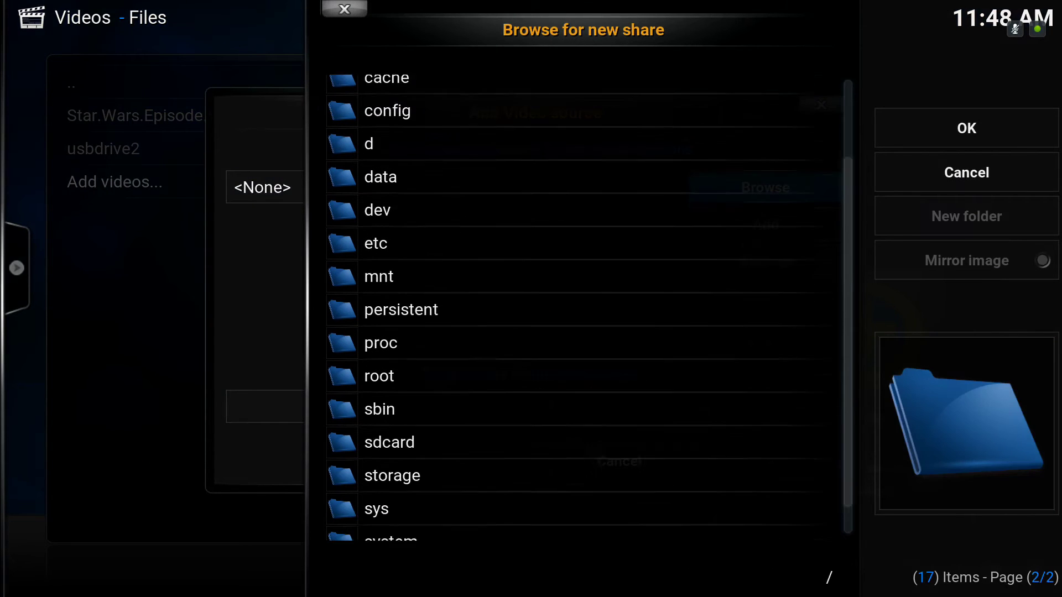
{"action": "key", "text": "Right"}
{"action": "key", "text": "Left"}
{"action": "key", "text": "Up"}
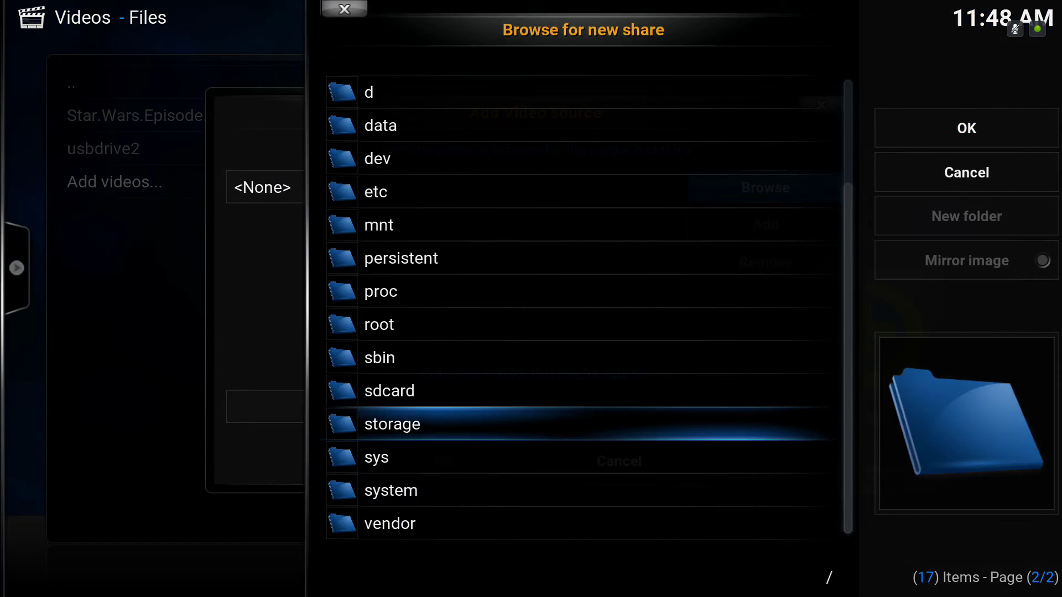
{"action": "key", "text": "Return"}
- Open the usbdrive2 folder inside storage
{"action": "key", "text": "Down"}
{"action": "key", "text": "Down"}
{"action": "key", "text": "Down"}
{"action": "key", "text": "Down"}
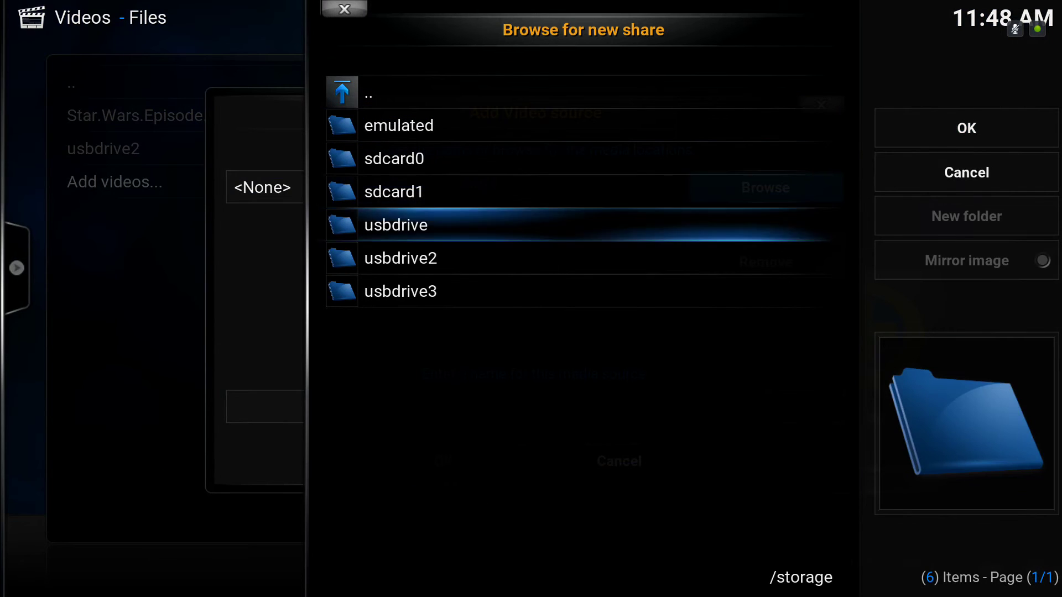
{"action": "key", "text": "Right"}
{"action": "key", "text": "Left"}
{"action": "key", "text": "Down"}
{"action": "key", "text": "Up"}
{"action": "key", "text": "Return"}
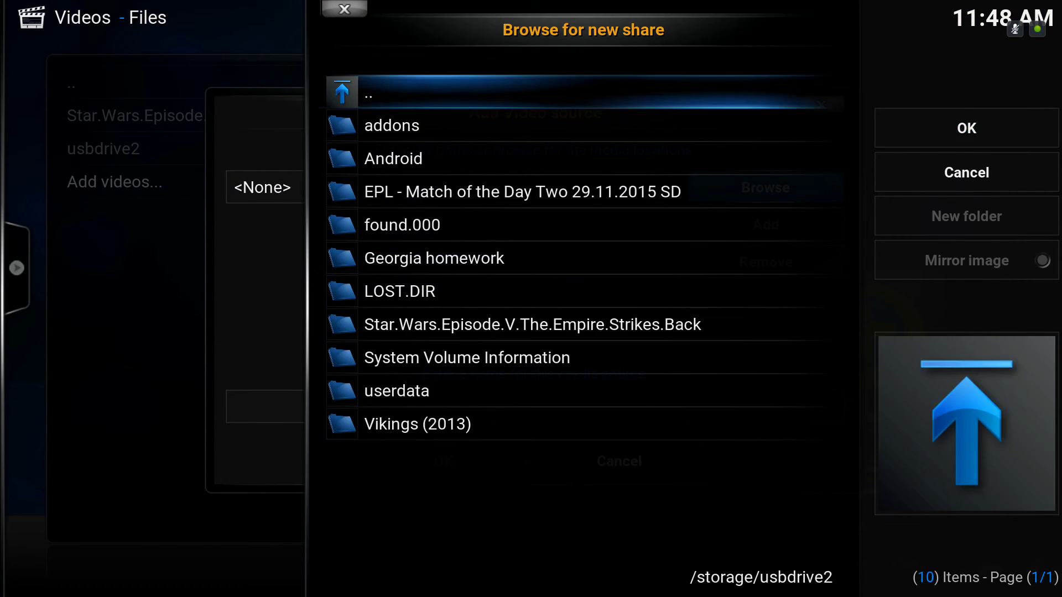
- Open the Vikings (2013) folder on usbdrive2
{"action": "key", "text": "Down"}
{"action": "key", "text": "Down"}
{"action": "key", "text": "Down"}
{"action": "key", "text": "Right"}
{"action": "key", "text": "Left"}
{"action": "key", "text": "Down"}
{"action": "key", "text": "Down"}
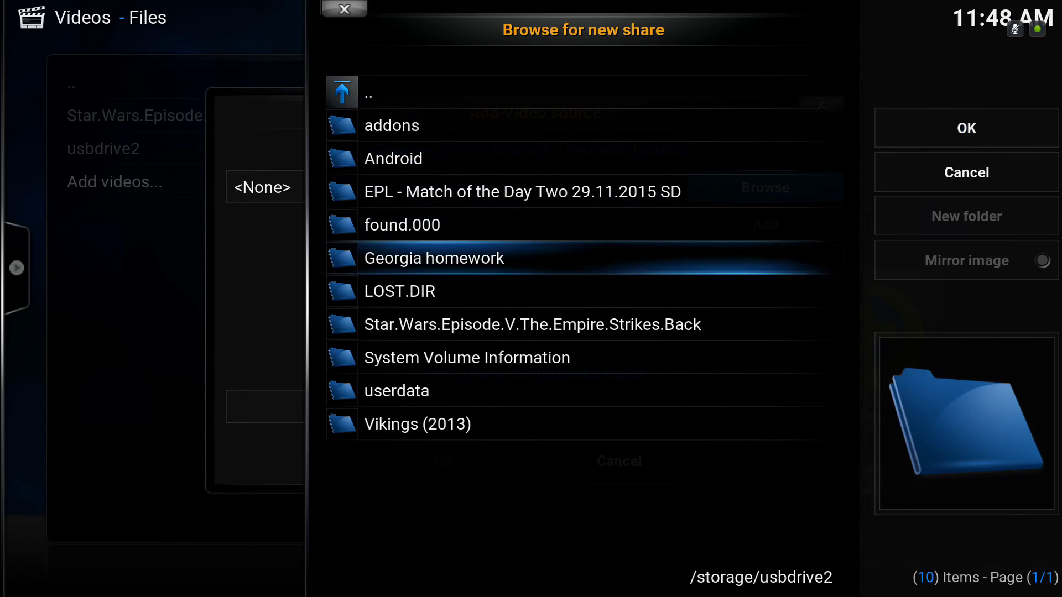
{"action": "key", "text": "Down"}
{"action": "key", "text": "Down"}
{"action": "key", "text": "Down"}
{"action": "key", "text": "Down"}
{"action": "key", "text": "Down"}
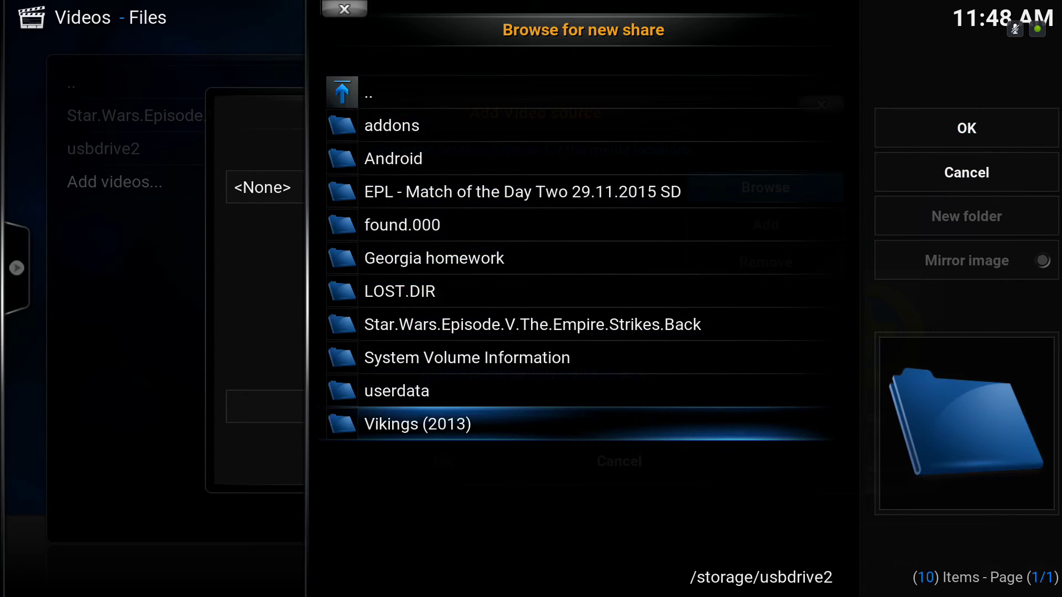
{"action": "key", "text": "Return"}
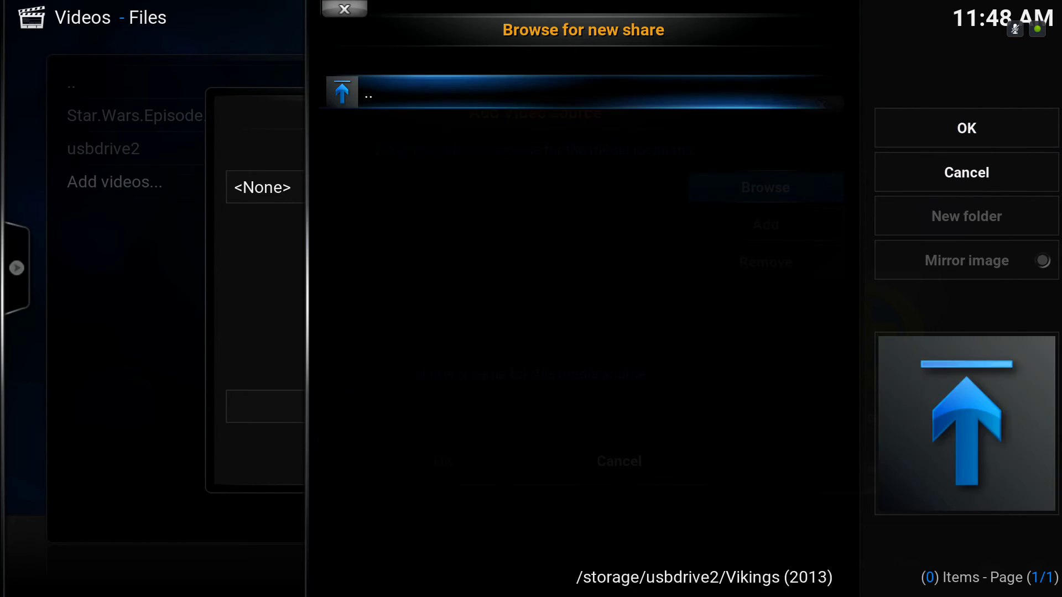
- Confirm the Vikings (2013) folder, save it as a video source, and dismiss the content settings without choosing a content type
{"action": "key", "text": "Right"}
{"action": "key", "text": "Up"}
{"action": "key", "text": "Return"}
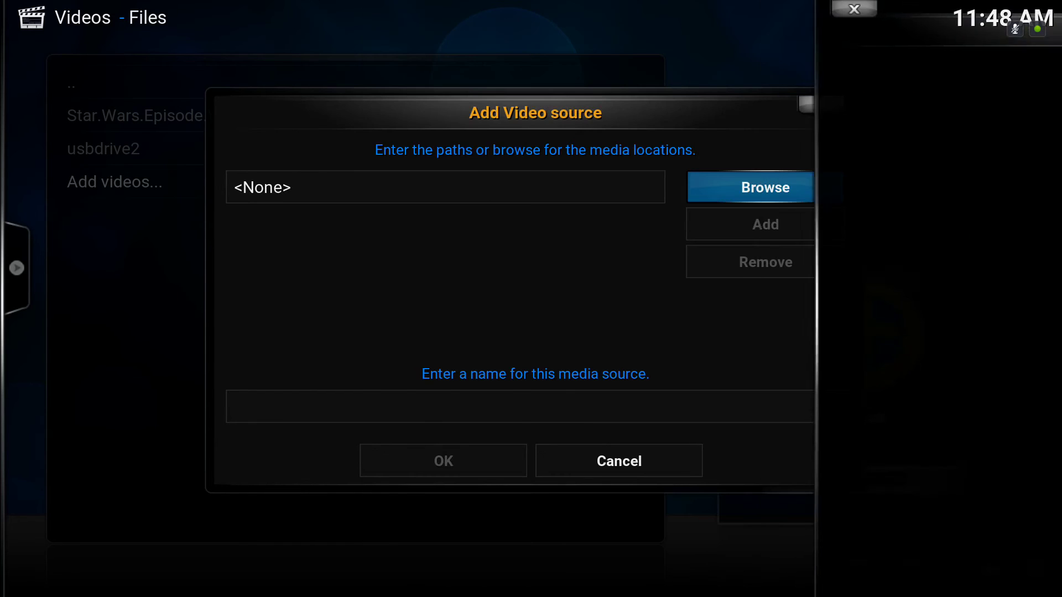
{"action": "key", "text": "Down"}
{"action": "key", "text": "Down"}
{"action": "key", "text": "Down"}
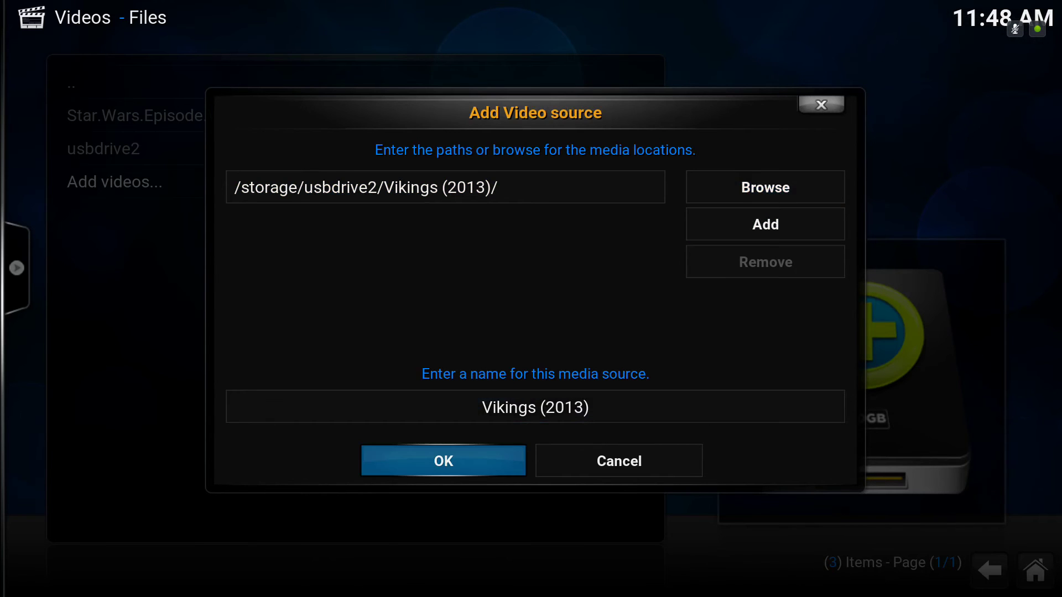
{"action": "key", "text": "Return"}
{"action": "key", "text": "Escape"}
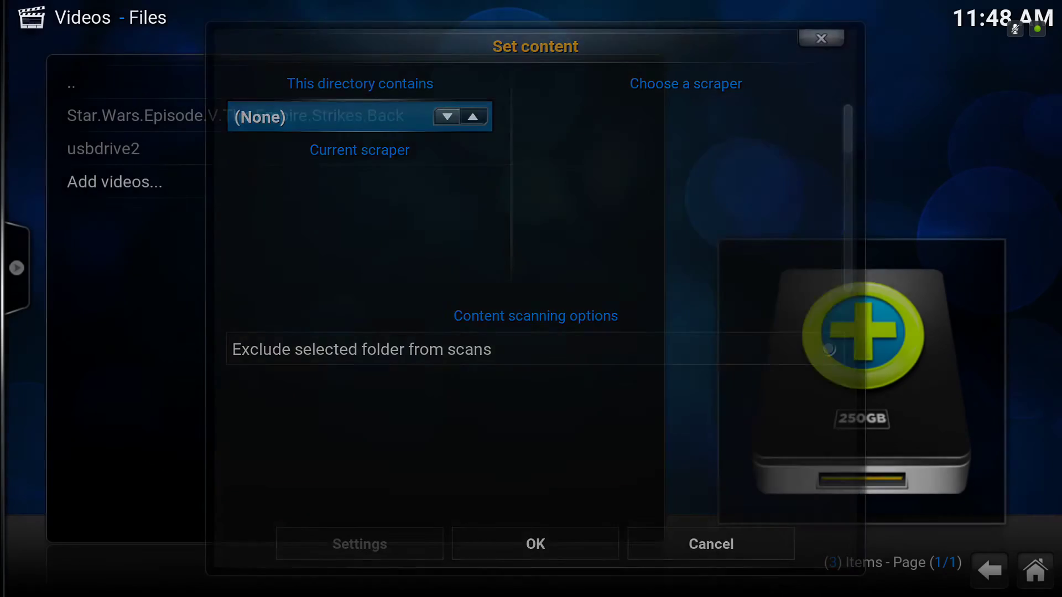
- Start adding another video source and browse for its location
{"action": "key", "text": "Up"}
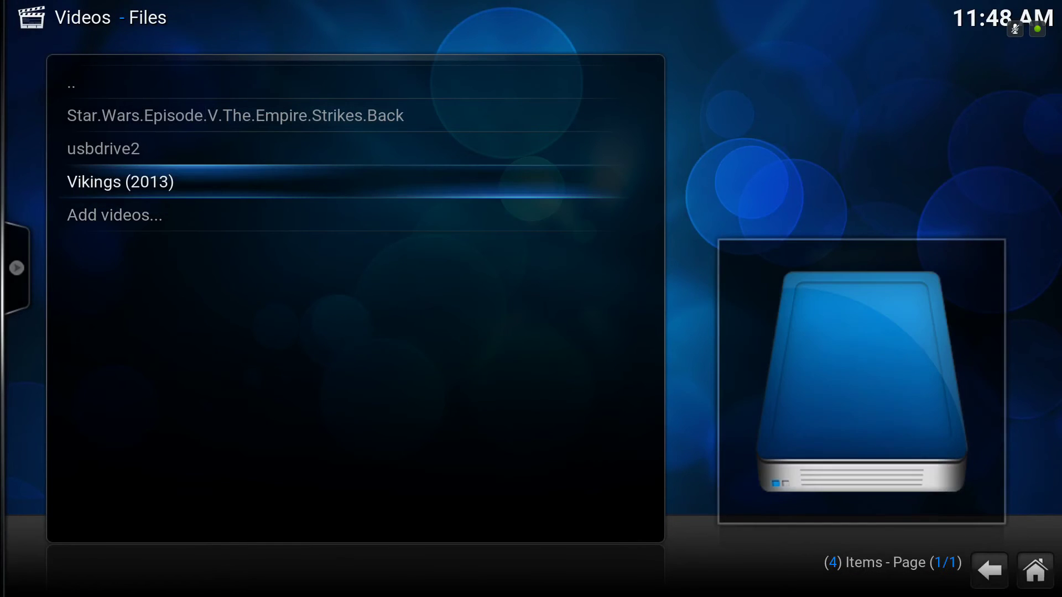
{"action": "key", "text": "Down"}
{"action": "key", "text": "Return"}
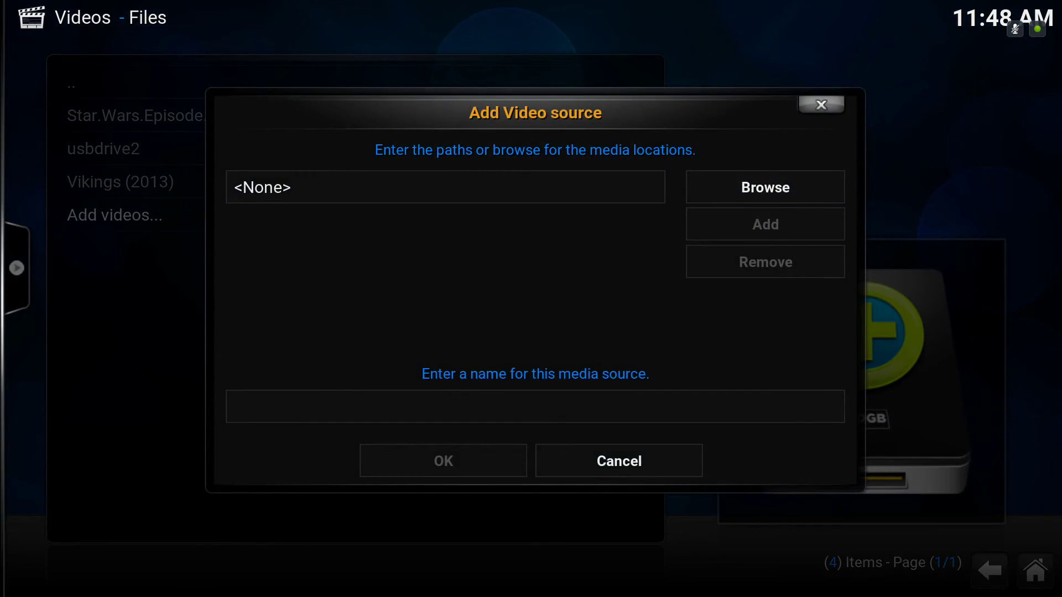
{"action": "key", "text": "Right"}
{"action": "key", "text": "Return"}
- Go to the storage folder in the root filesystem for the new source
{"action": "key", "text": "Down"}
{"action": "key", "text": "Down"}
{"action": "key", "text": "Down"}
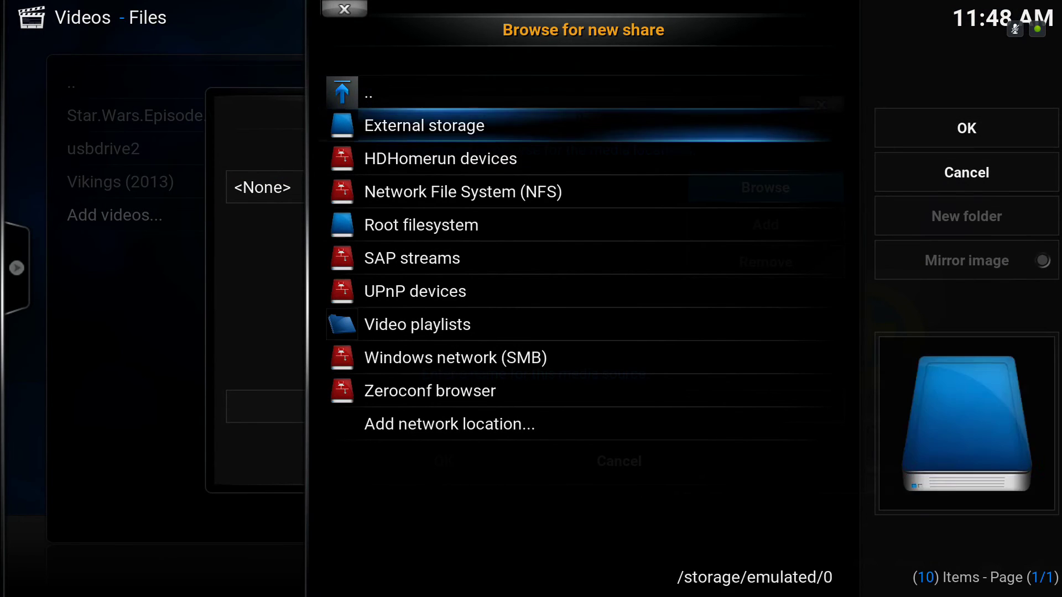
{"action": "key", "text": "Down"}
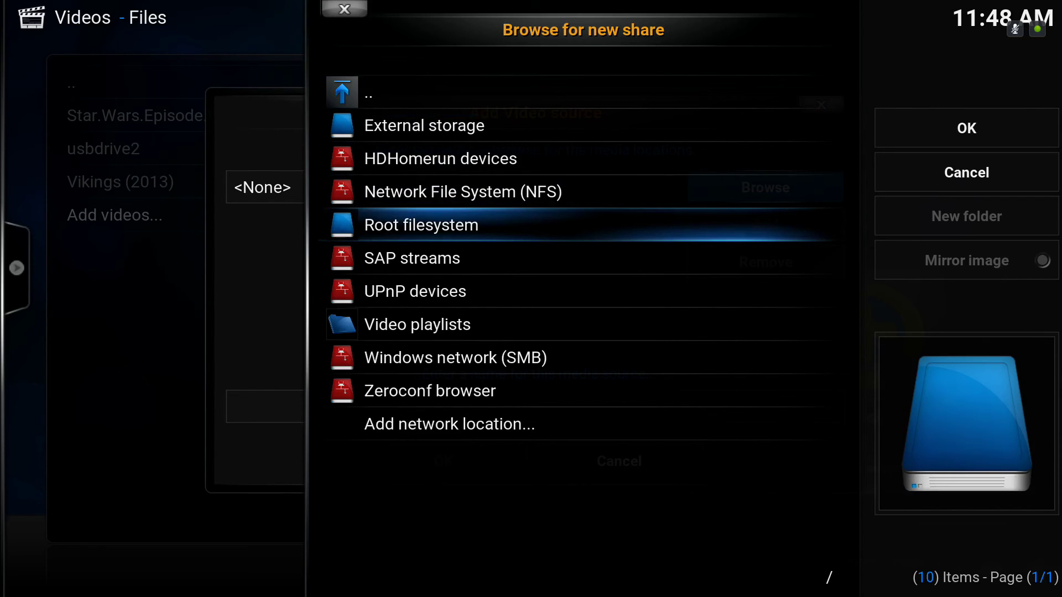
{"action": "key", "text": "Return"}
{"action": "key", "text": "Up"}
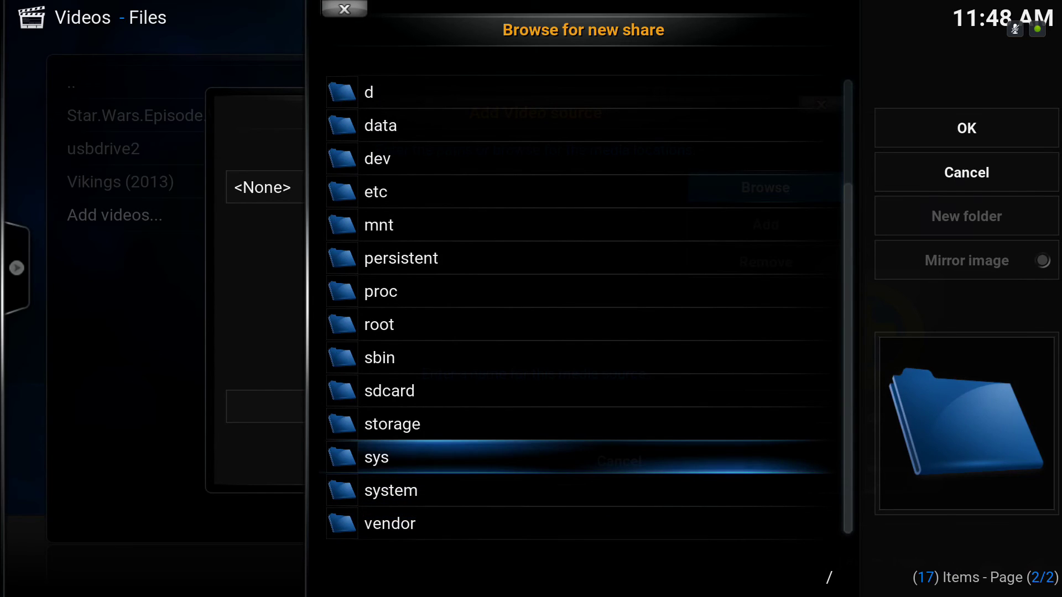
{"action": "key", "text": "Up"}
{"action": "key", "text": "Return"}
- Open usbdrive2 from the storage folder
{"action": "key", "text": "Down"}
{"action": "key", "text": "Down"}
{"action": "key", "text": "Down"}
{"action": "key", "text": "Down"}
{"action": "key", "text": "Down"}
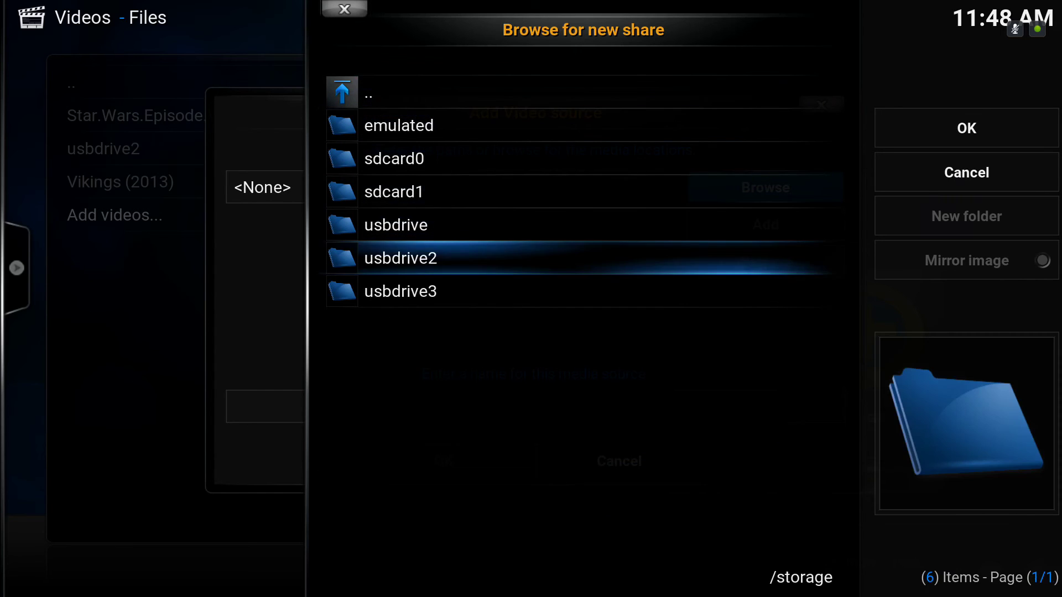
{"action": "key", "text": "Return"}
- Open the Vikings (2013) folder as the new source's location
{"action": "key", "text": "Down"}
{"action": "key", "text": "Down"}
{"action": "key", "text": "Down"}
{"action": "key", "text": "Down"}
{"action": "key", "text": "Down"}
{"action": "key", "text": "Down"}
{"action": "key", "text": "Down"}
{"action": "key", "text": "Down"}
{"action": "key", "text": "Down"}
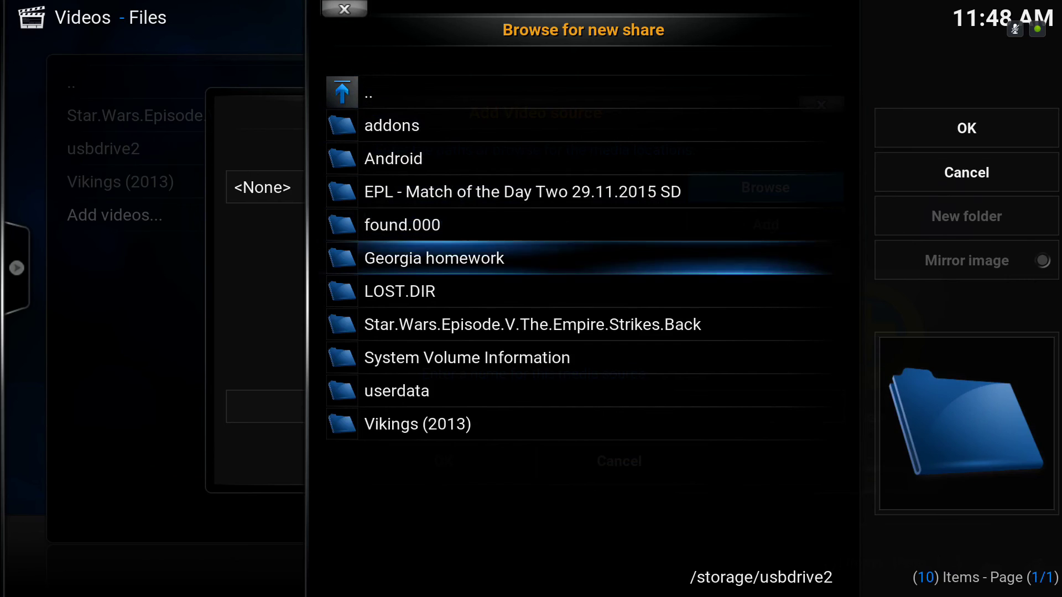
{"action": "key", "text": "Down"}
{"action": "key", "text": "Return"}
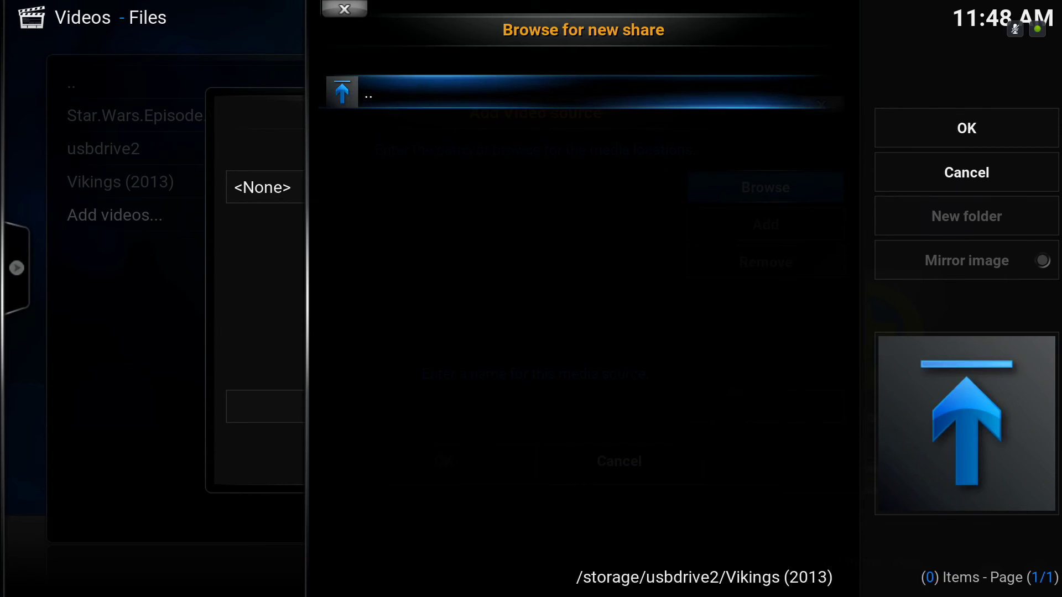
- Accept the Vikings (2013) folder as the location and add it as a video source under the suggested name
{"action": "key", "text": "Right"}
{"action": "key", "text": "Return"}
{"action": "key", "text": "Down"}
{"action": "key", "text": "Down"}
{"action": "key", "text": "Down"}
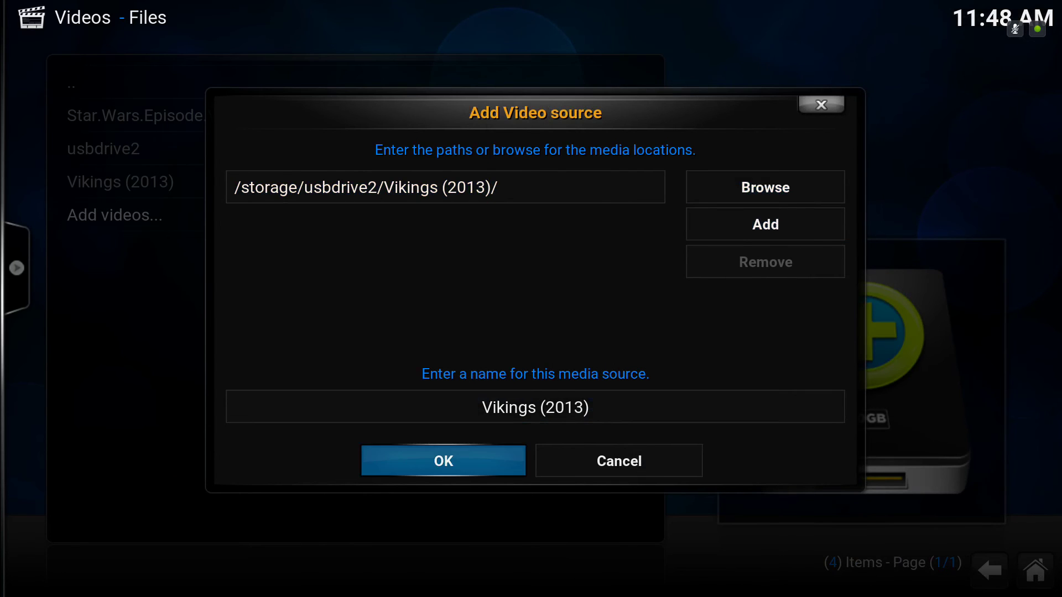
{"action": "key", "text": "Return"}
- Set the new source's content to TV shows with The TVDB as scraper, leaving both scanning options off
{"action": "key", "text": "Right"}
{"action": "key", "text": "Right"}
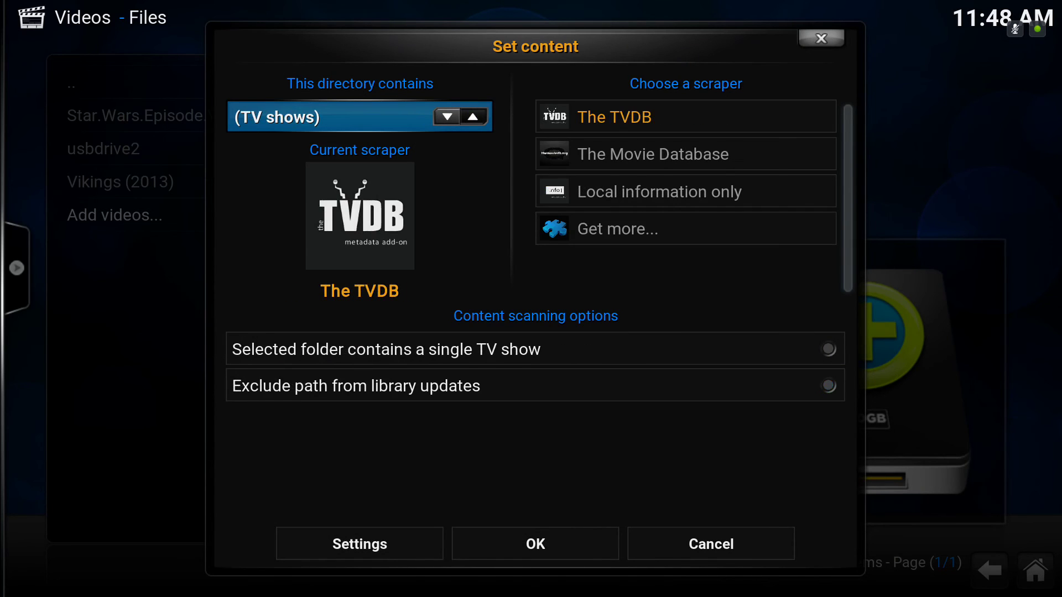
{"action": "key", "text": "Right"}
{"action": "key", "text": "Left"}
{"action": "key", "text": "Down"}
{"action": "key", "text": "Down"}
{"action": "key", "text": "Down"}
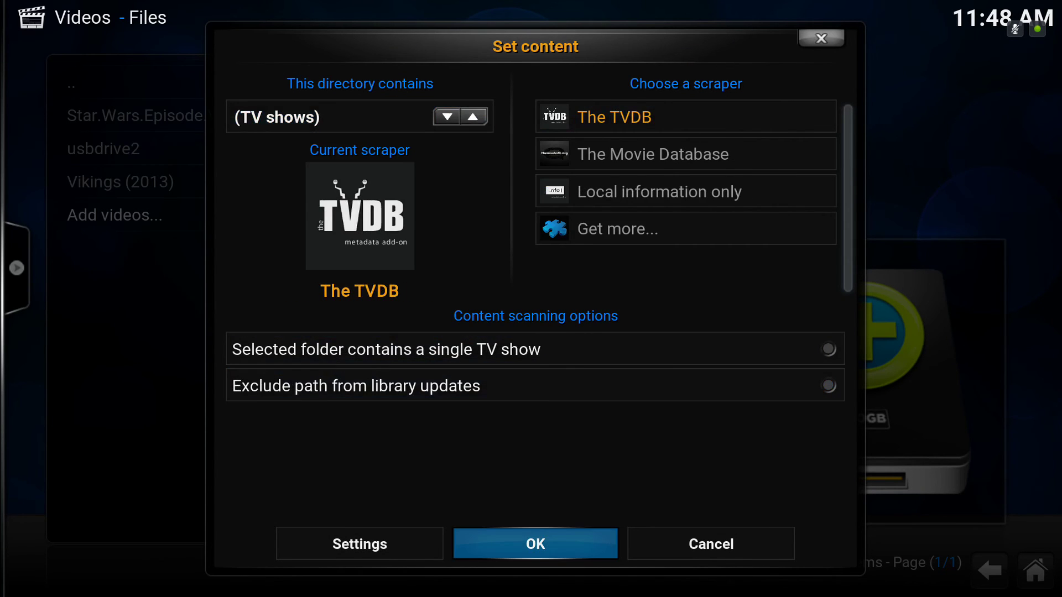
{"action": "key", "text": "Return"}
- Agree to refresh information for all items within the path and highlight the Vikings (2013) (2) source
{"action": "key", "text": "Left"}
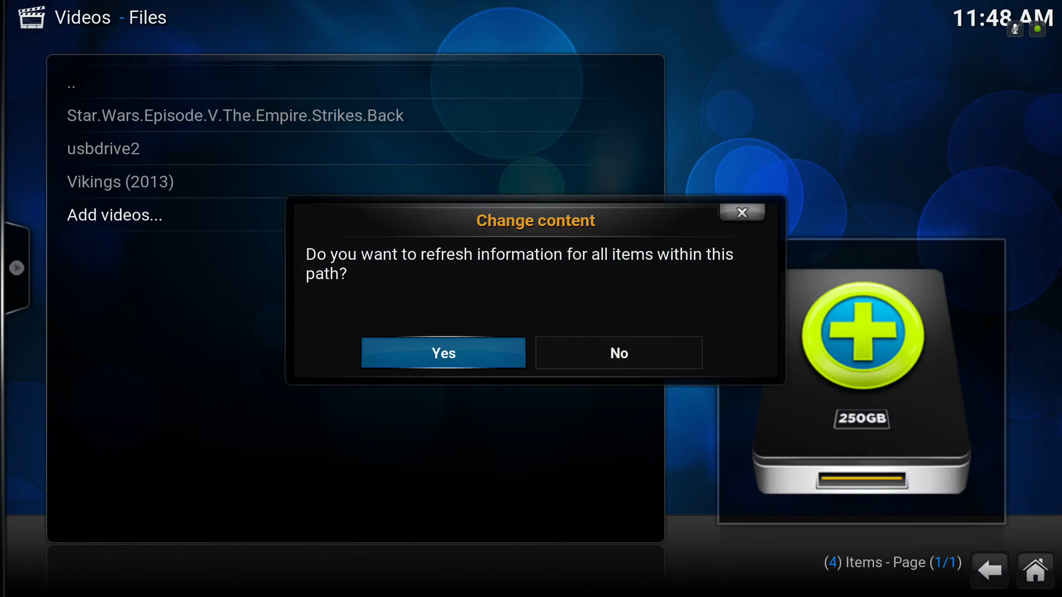
{"action": "key", "text": "Return"}
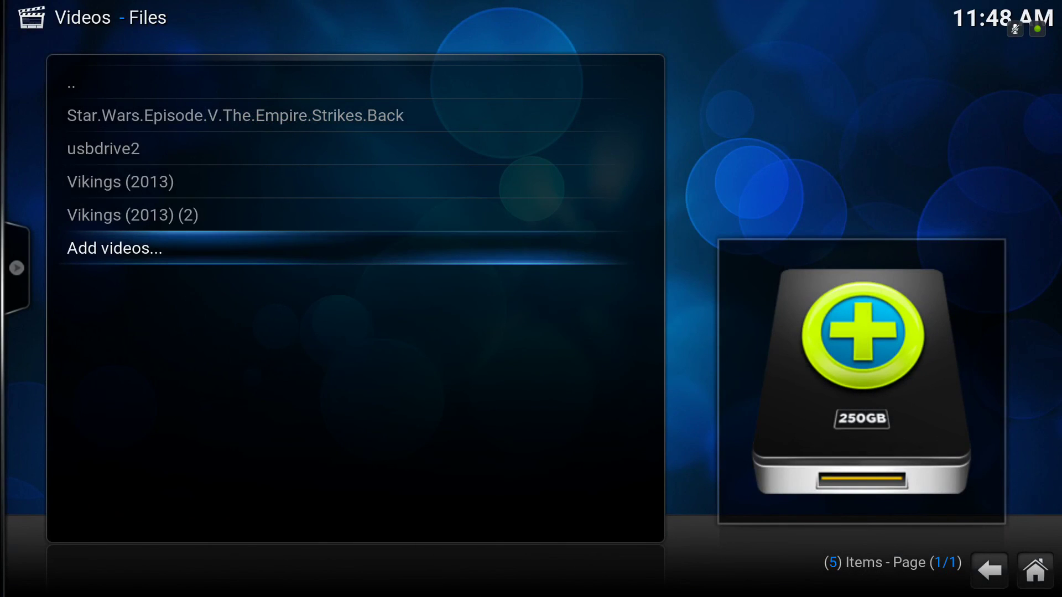
{"action": "key", "text": "Up"}
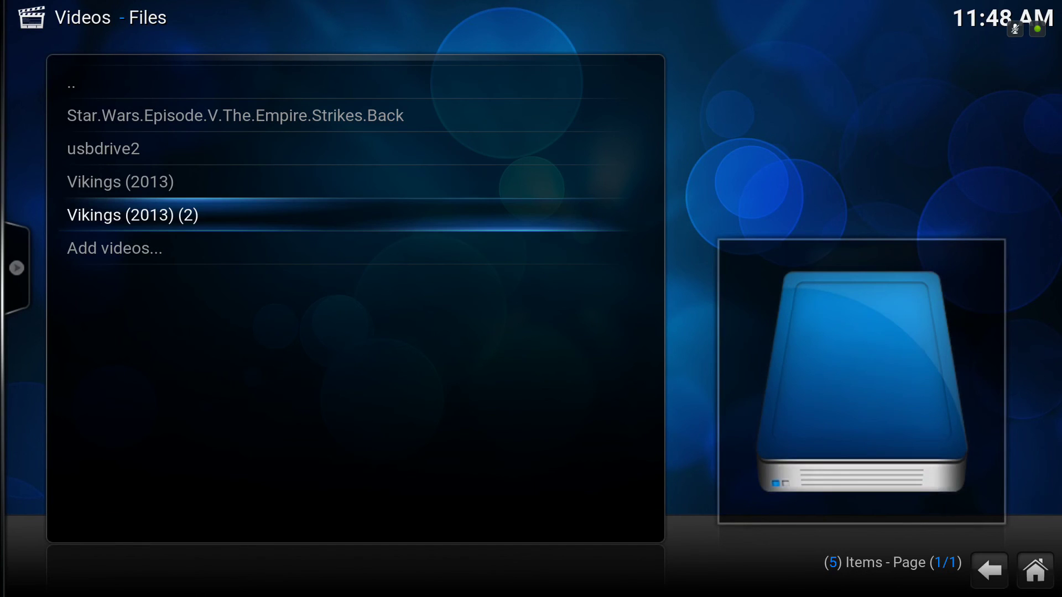